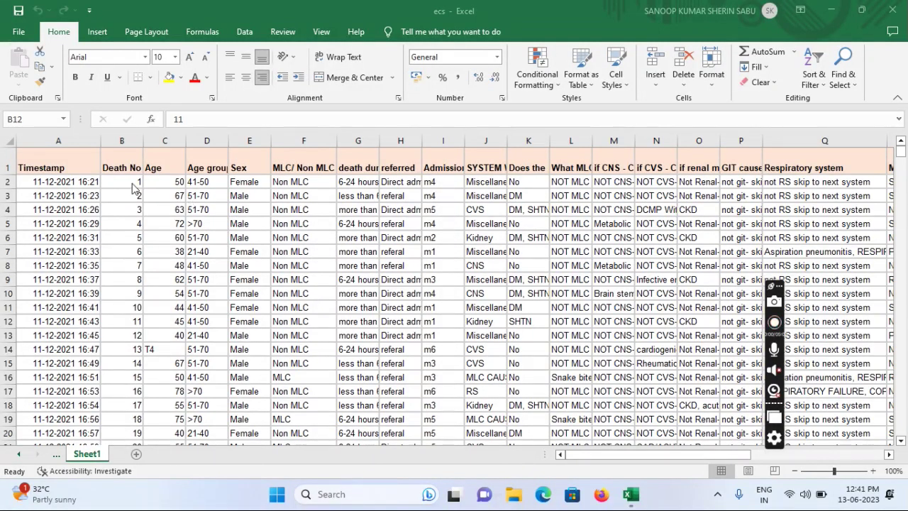
Examine the Timestamp, Death No, Age and Age group columns of the death records data.
click(127, 141)
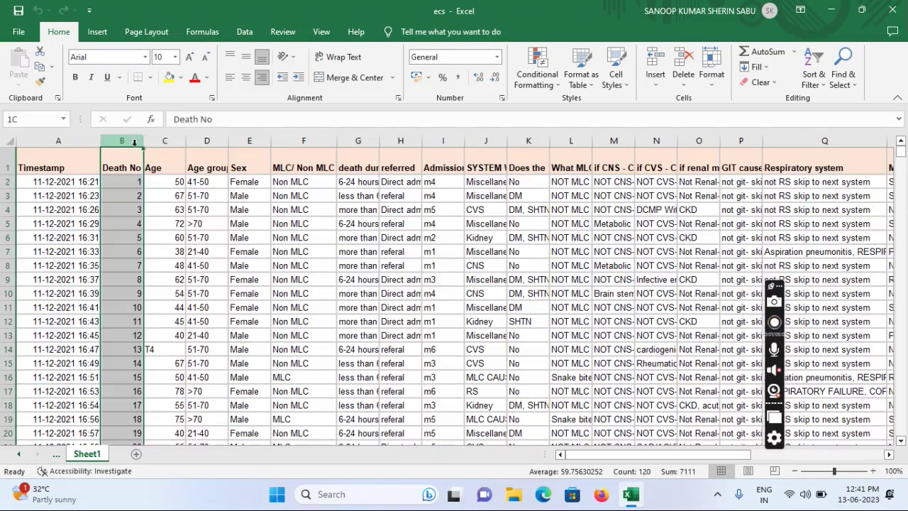
click(207, 141)
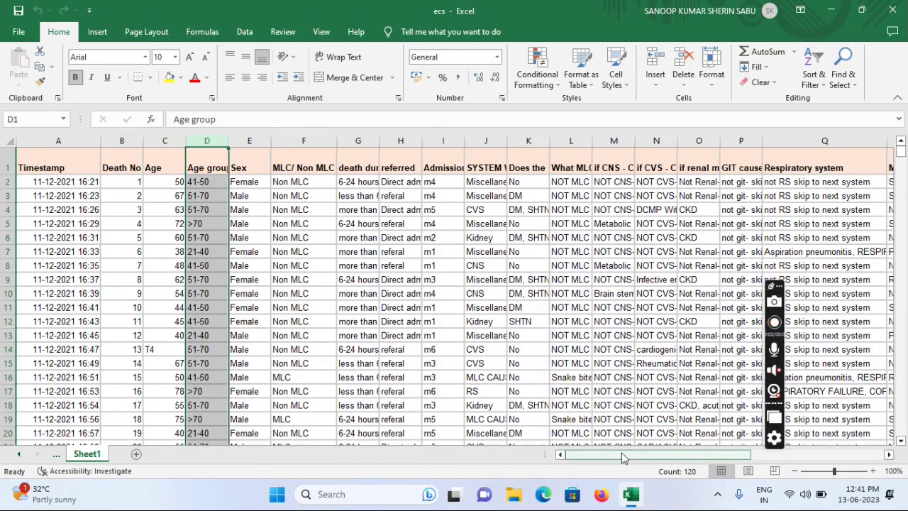
drag(640, 455, 618, 460)
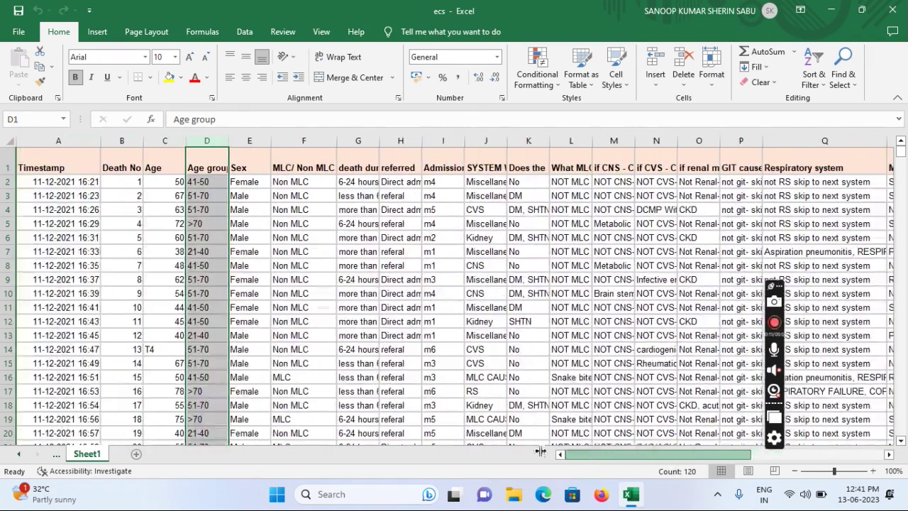
click(55, 184)
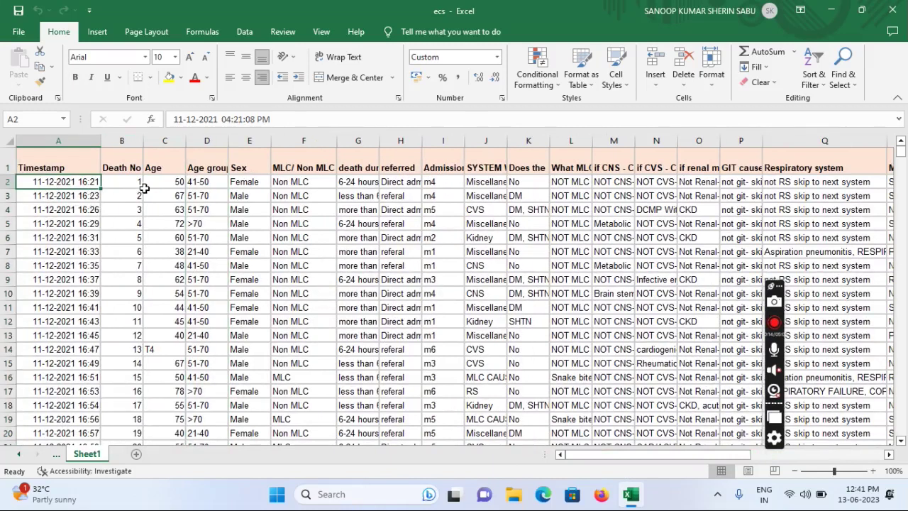
click(133, 167)
key(ctrl+shift+Down)
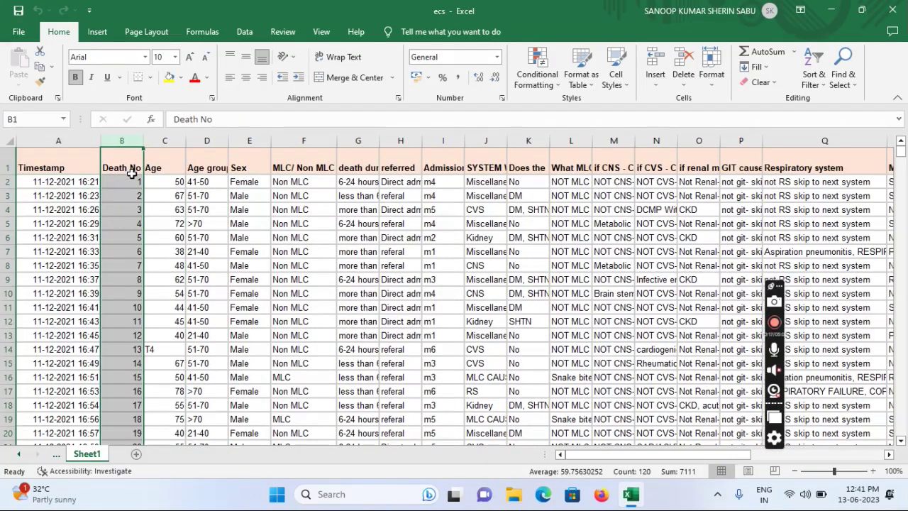
click(173, 184)
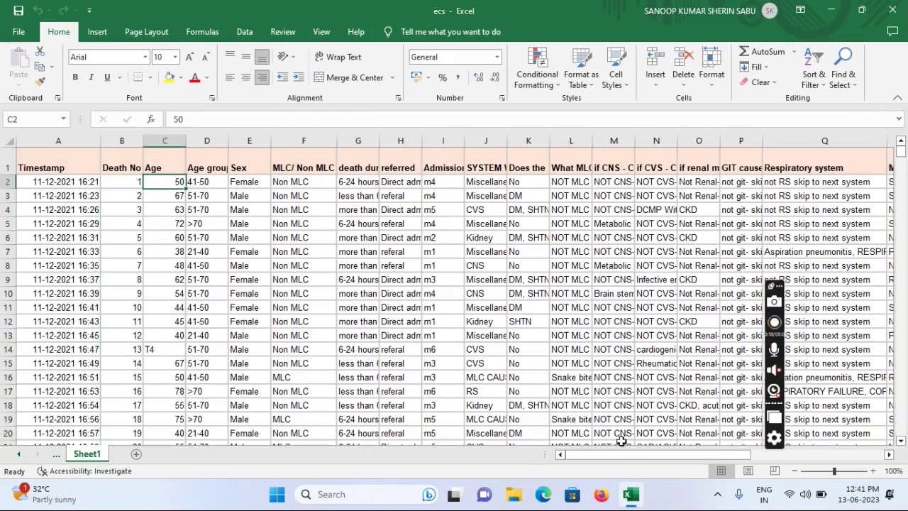
Examine the Adder column from its header down to the last death record.
drag(621, 454, 758, 454)
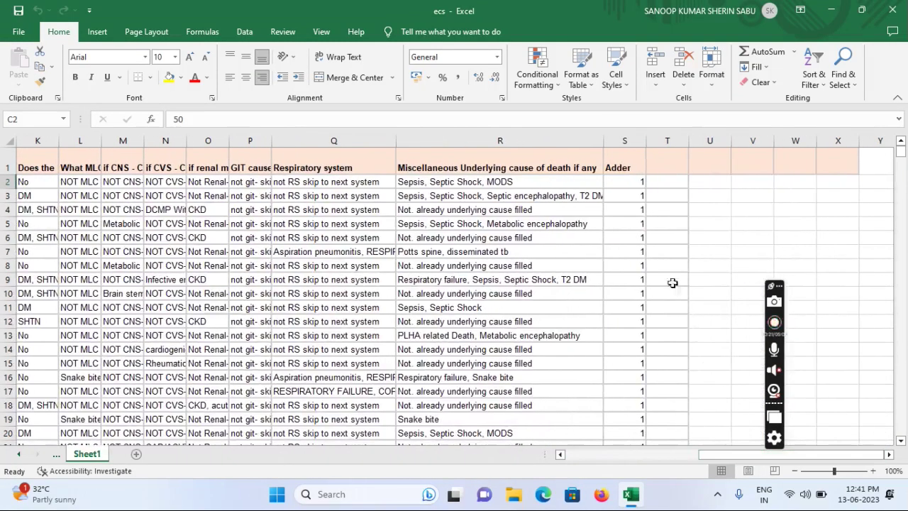
click(622, 158)
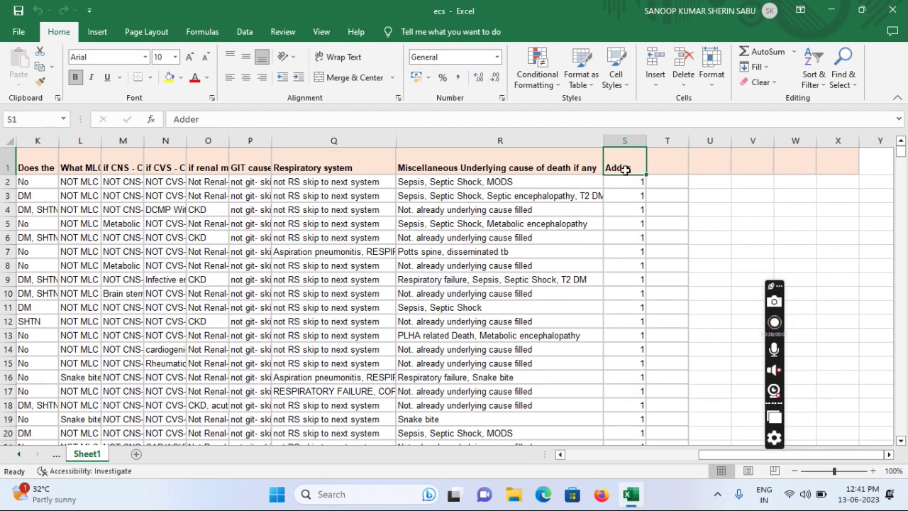
click(629, 182)
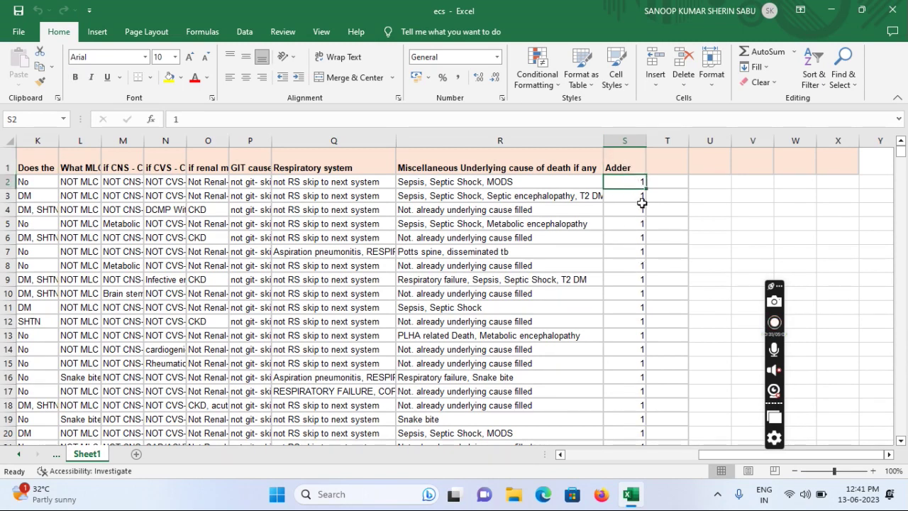
scroll(884, 234, down, 20)
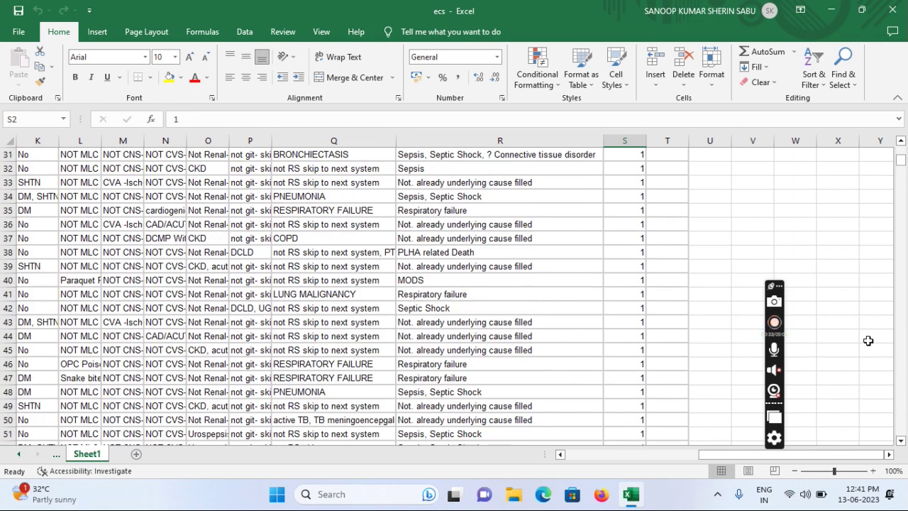
scroll(864, 389, down, 10)
scroll(830, 386, up, 3)
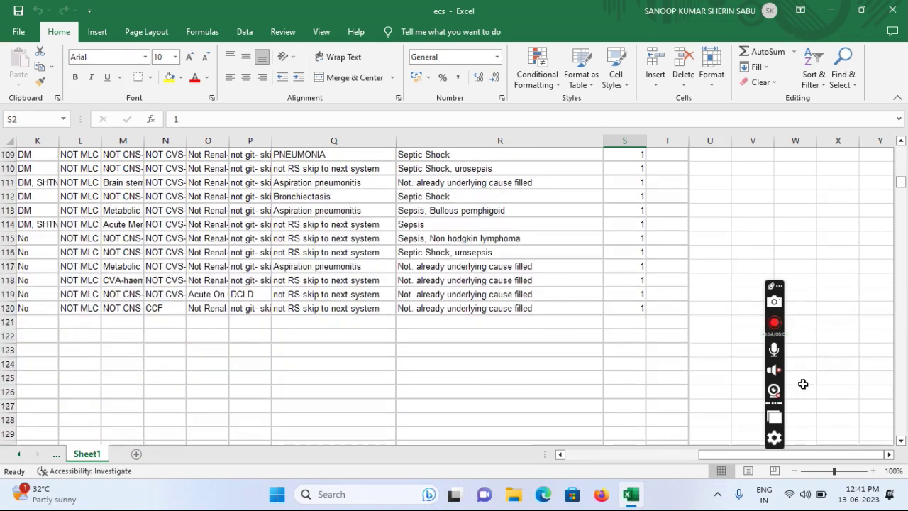
drag(735, 456, 553, 441)
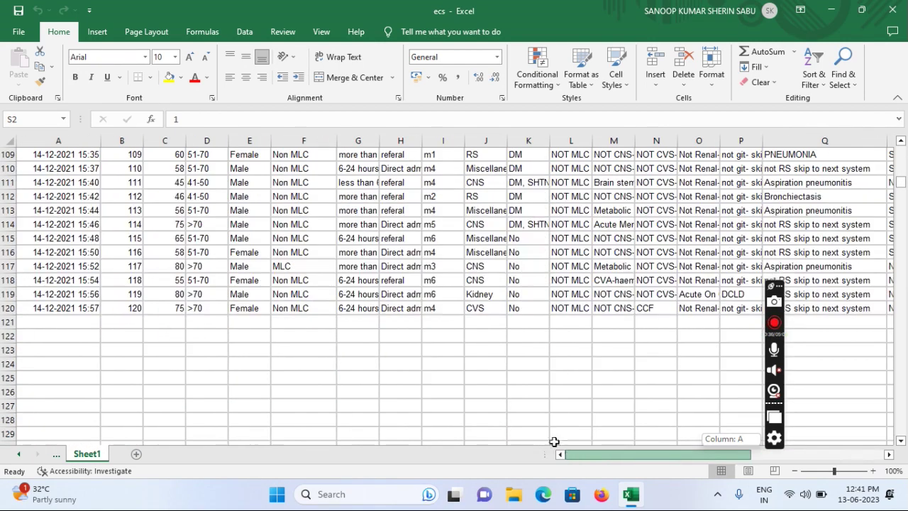
scroll(331, 249, up, 13)
scroll(331, 249, up, 20)
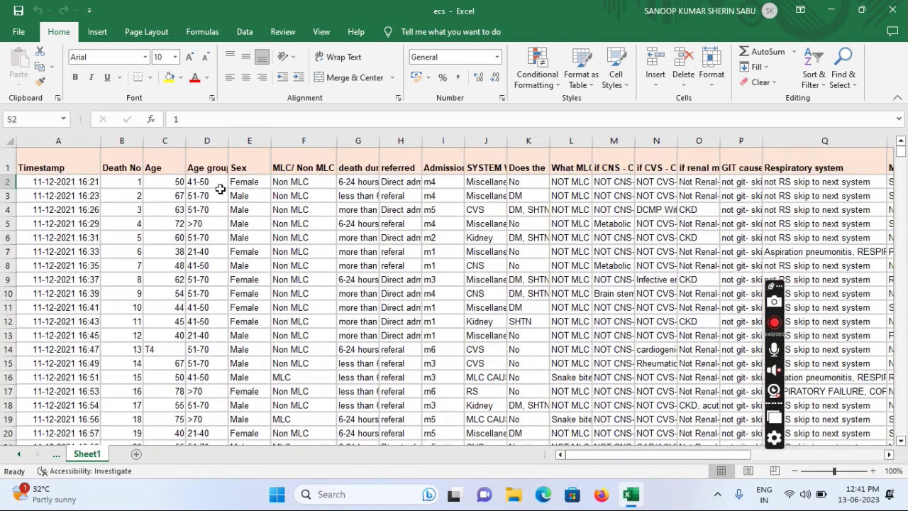
Create a PivotTable from the whole data range Sheet1!$A$1:$S$120 on a new worksheet.
click(221, 194)
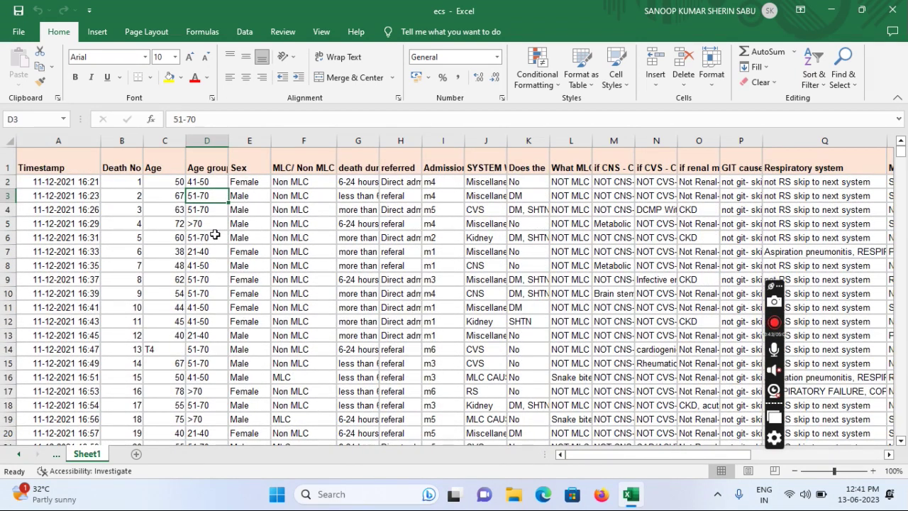
key(ctrl+a)
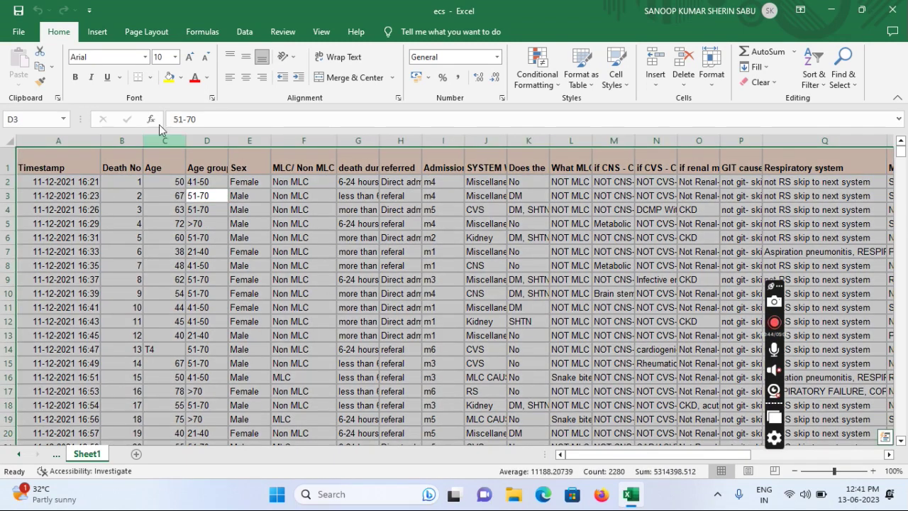
click(99, 36)
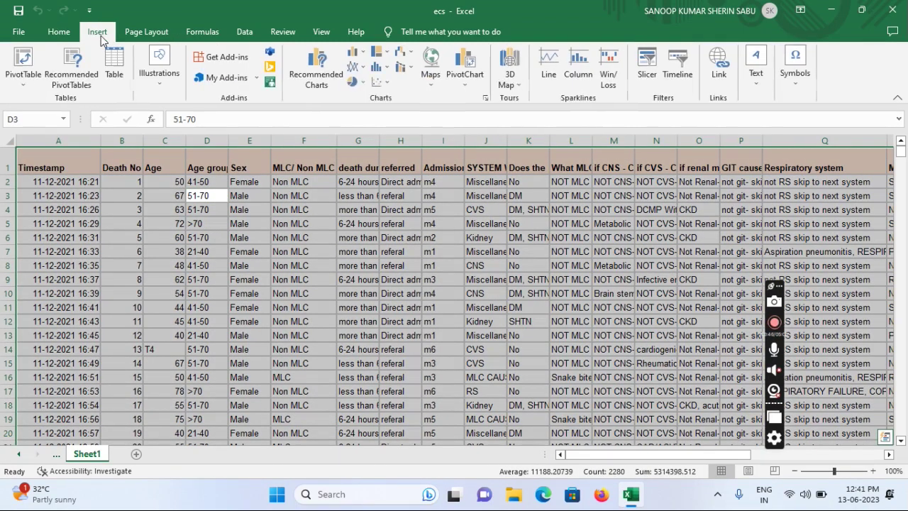
click(31, 63)
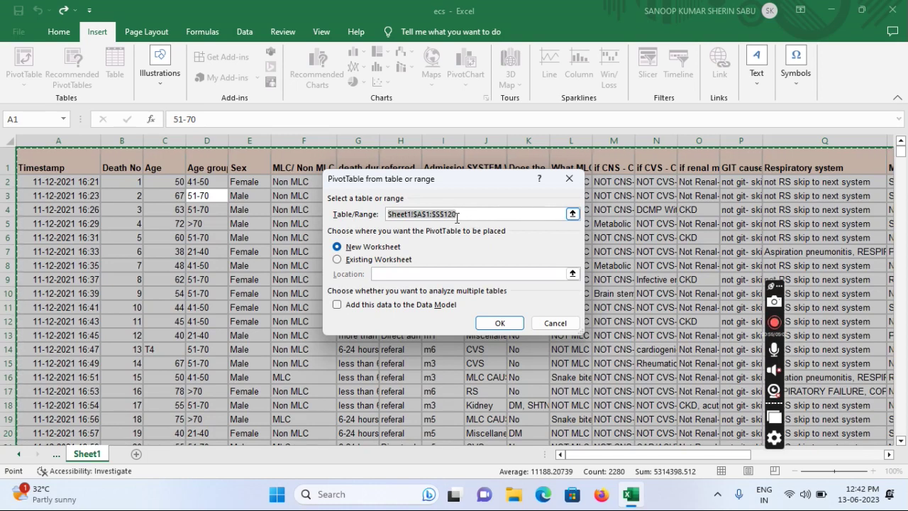
click(499, 323)
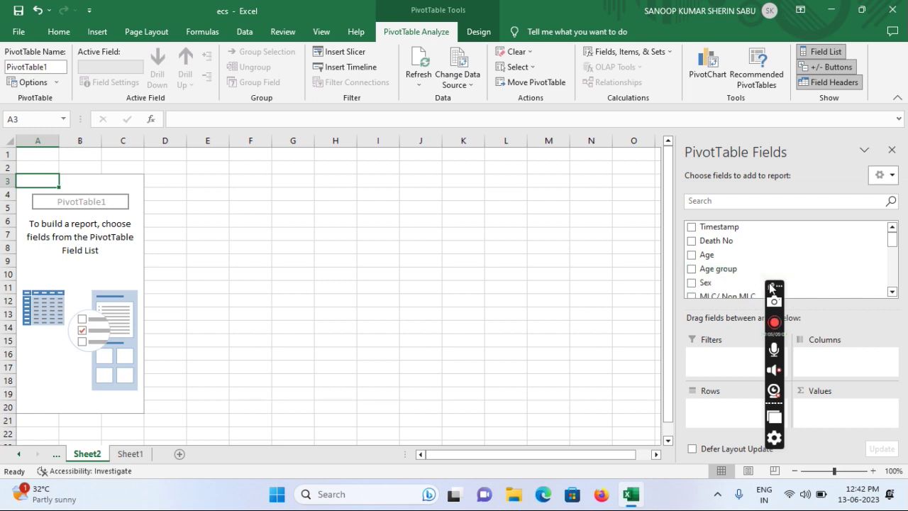
Build the PivotTable with Age group as the rows and the sum of Adder as the values.
drag(775, 288, 804, 264)
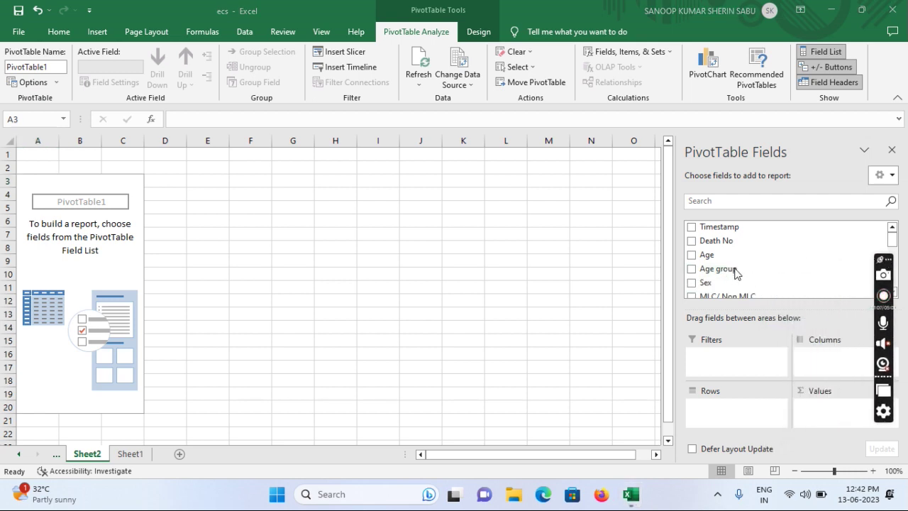
drag(732, 266, 701, 410)
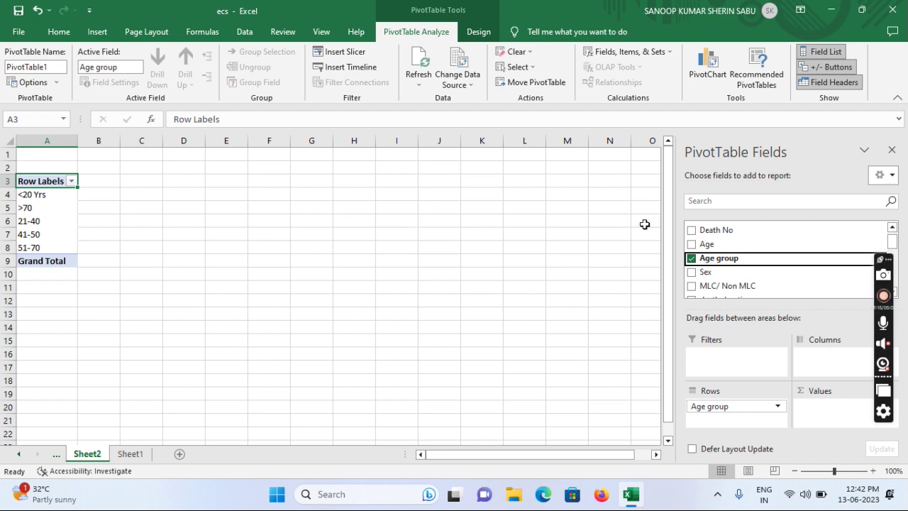
scroll(756, 280, down, 10)
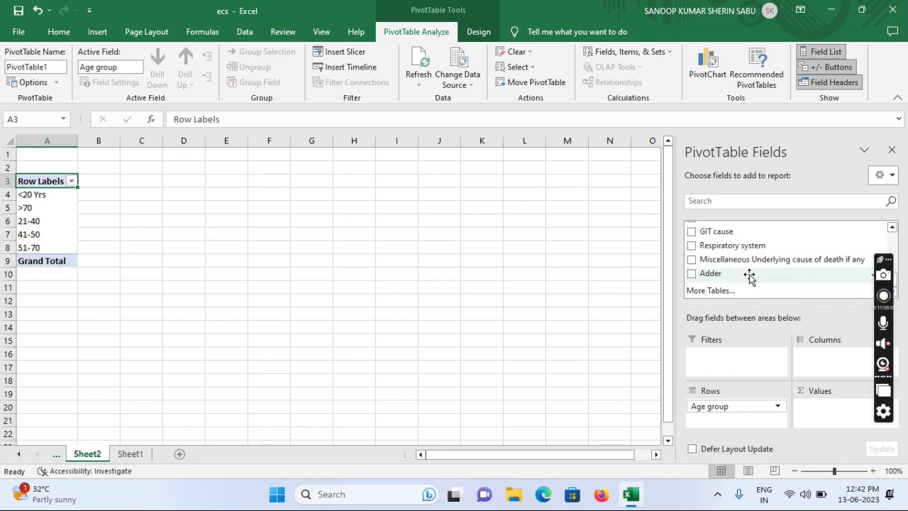
drag(727, 278, 821, 416)
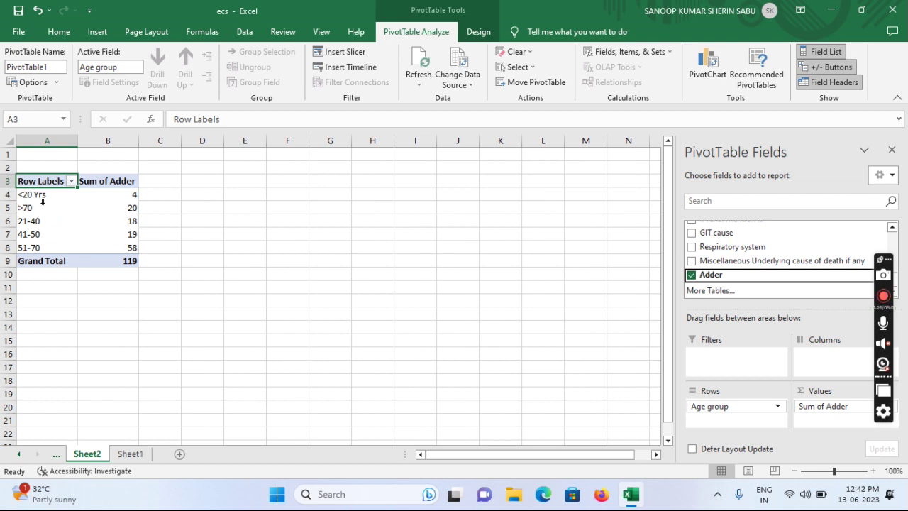
Copy the age group rows with their sums, without the grand total, into a new worksheet starting at cell C7.
drag(39, 197, 116, 247)
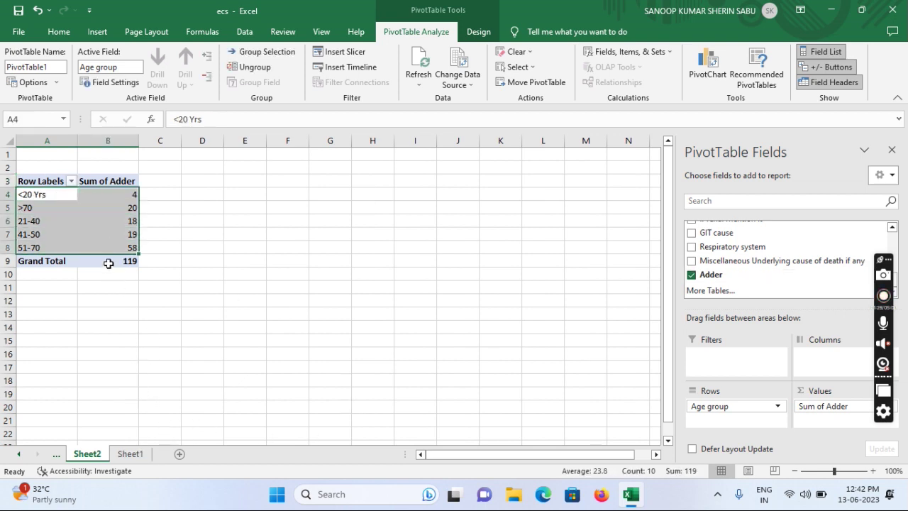
key(ctrl+c)
click(179, 454)
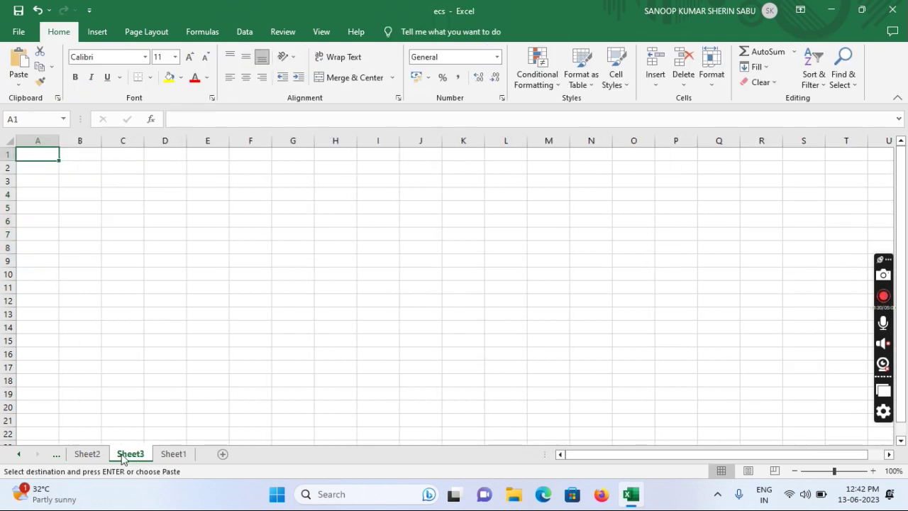
click(130, 236)
key(ctrl+v)
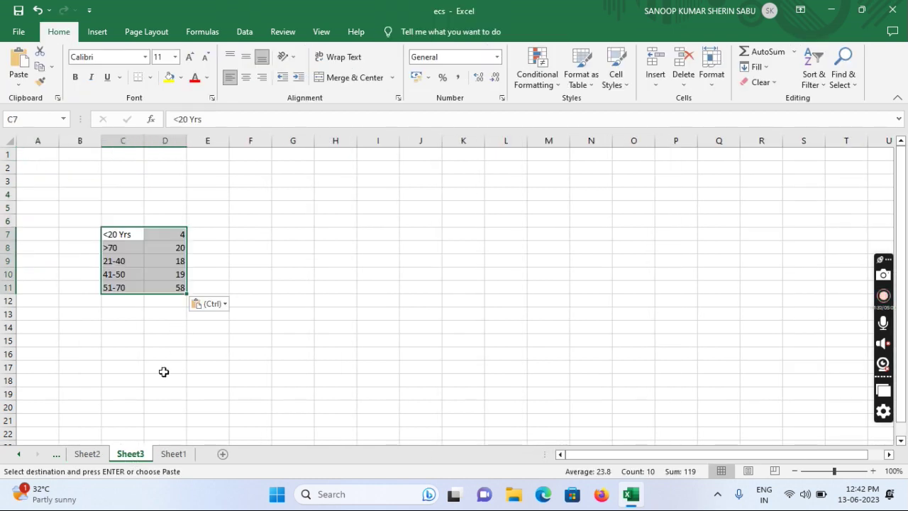
Rename the sheet with the pasted counts as "age group" and the source data sheet as "Main".
double_click(131, 454)
text(age grou)
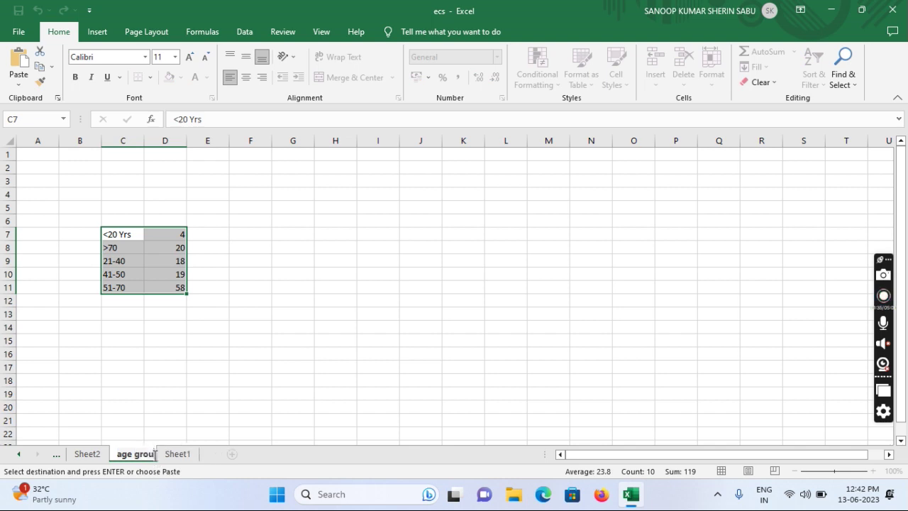
text(p)
click(86, 454)
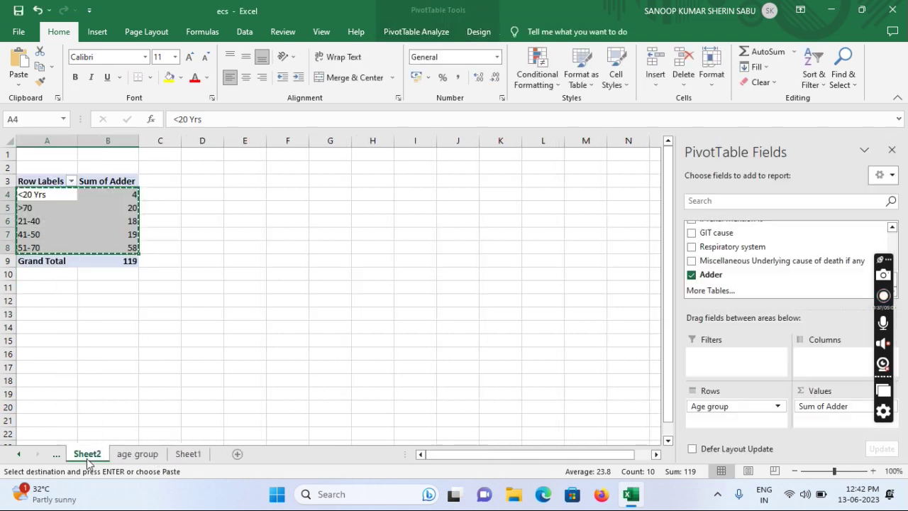
click(188, 455)
double_click(188, 455)
text(Main)
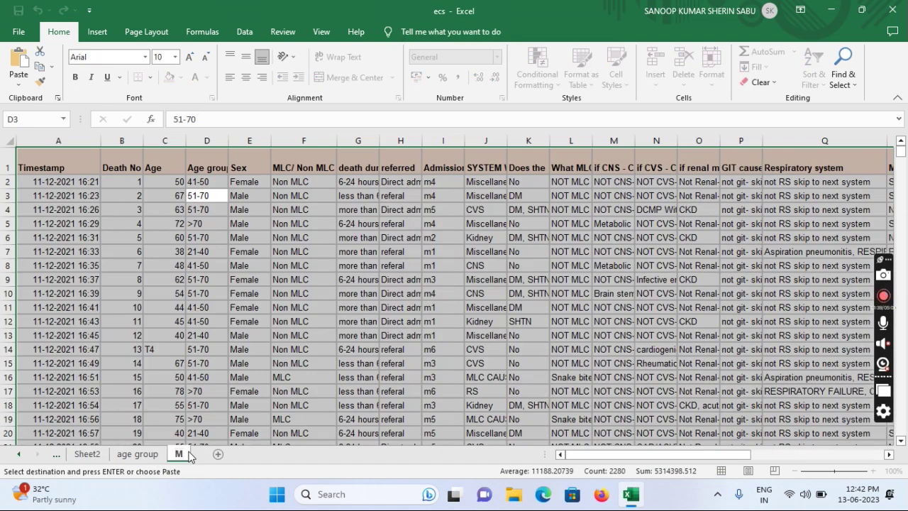
Replace Age group with Sex as the row field of the PivotTable on Sheet2.
click(85, 457)
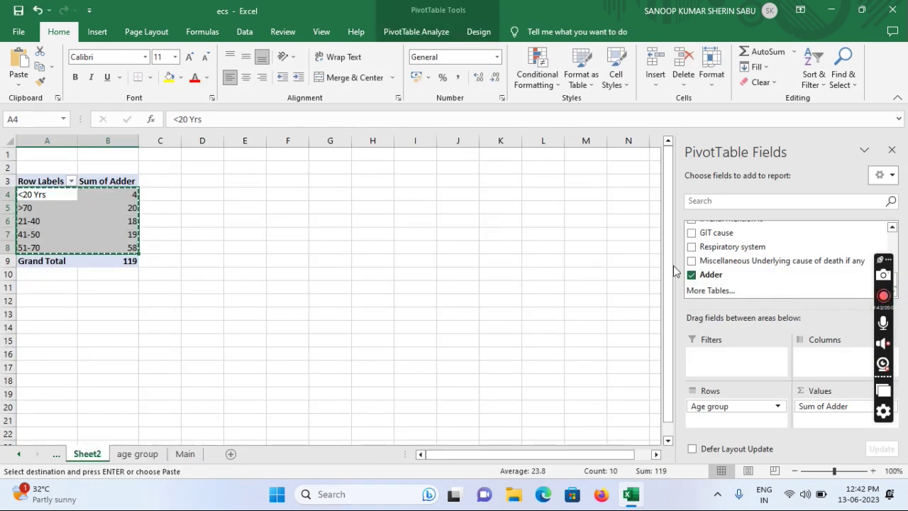
scroll(714, 259, up, 2)
scroll(731, 259, up, 5)
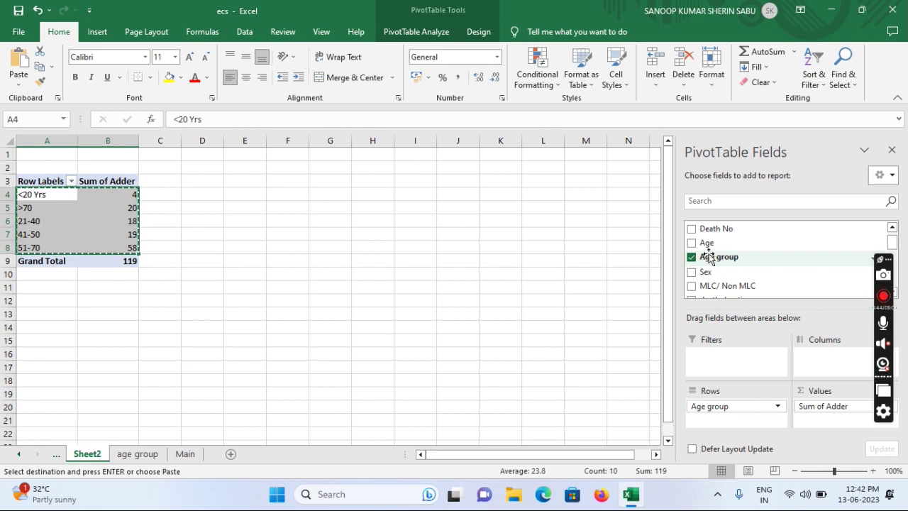
click(692, 257)
drag(708, 271, 710, 408)
click(29, 194)
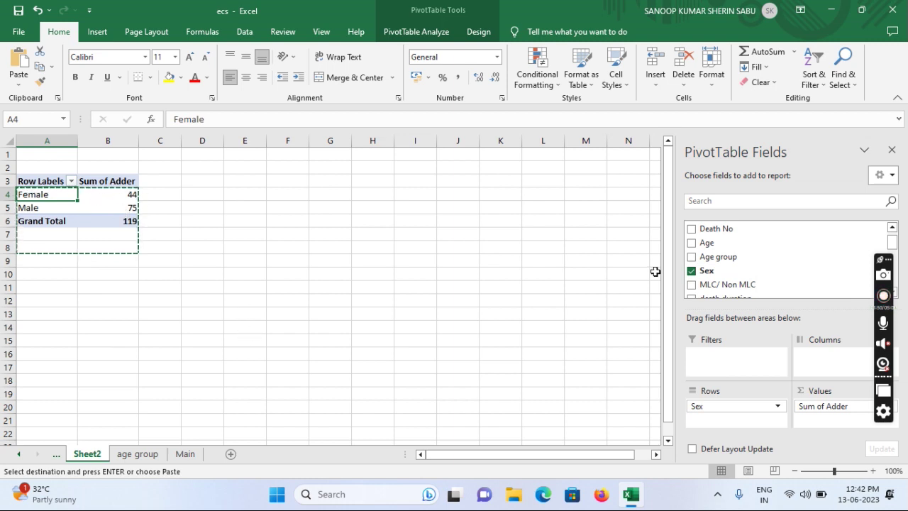
Replace Sex with MLC/ Non MLC as the row field of the PivotTable.
click(691, 270)
scroll(721, 266, down, 1)
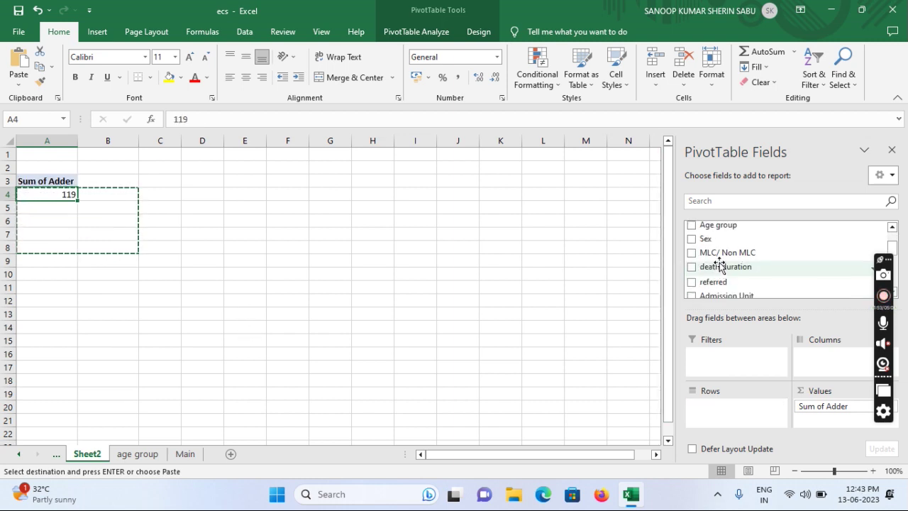
click(691, 252)
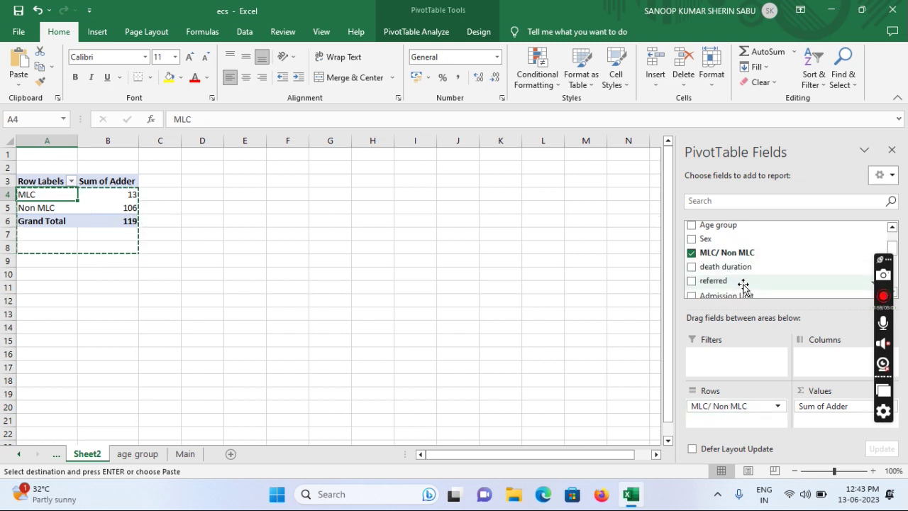
Extract the source records behind the MLC sum of Adder into a new detail sheet.
scroll(744, 281, down, 1)
scroll(743, 281, up, 1)
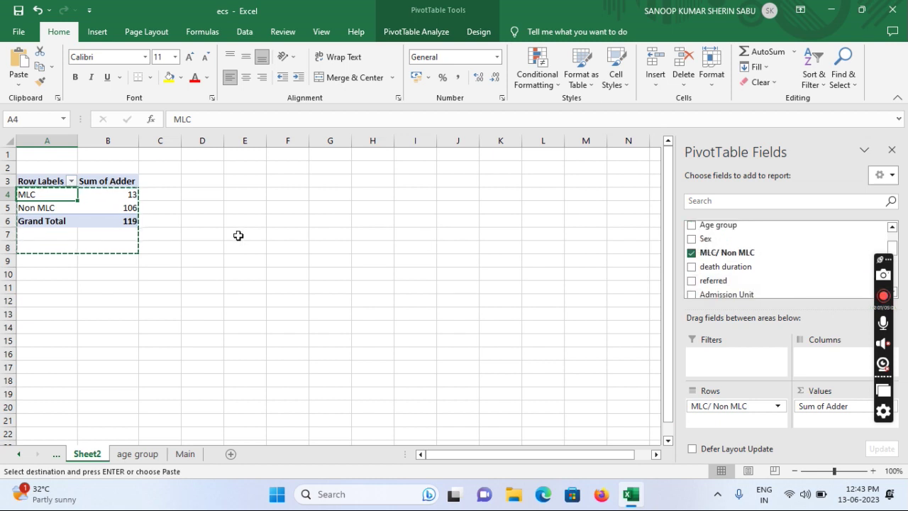
double_click(119, 198)
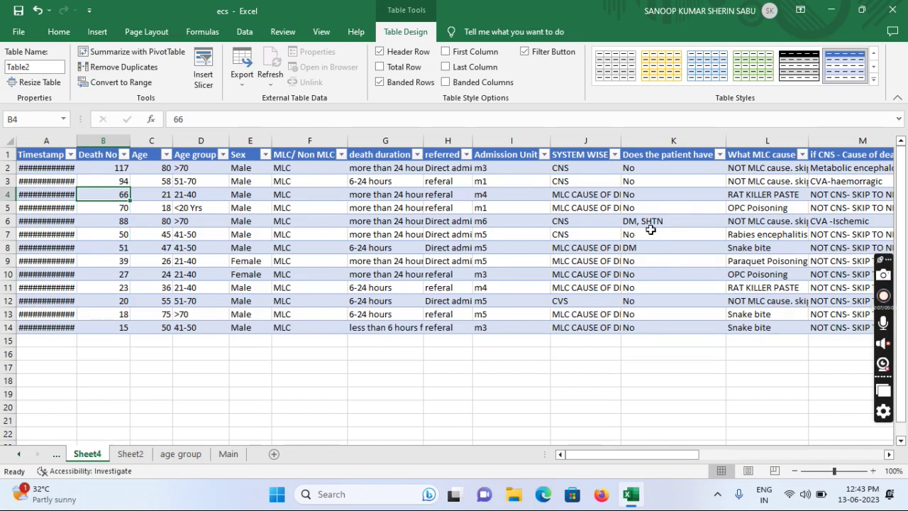
Rename Sheet4 with the extracted MLC records as "MLC cases".
drag(621, 455, 576, 455)
click(150, 167)
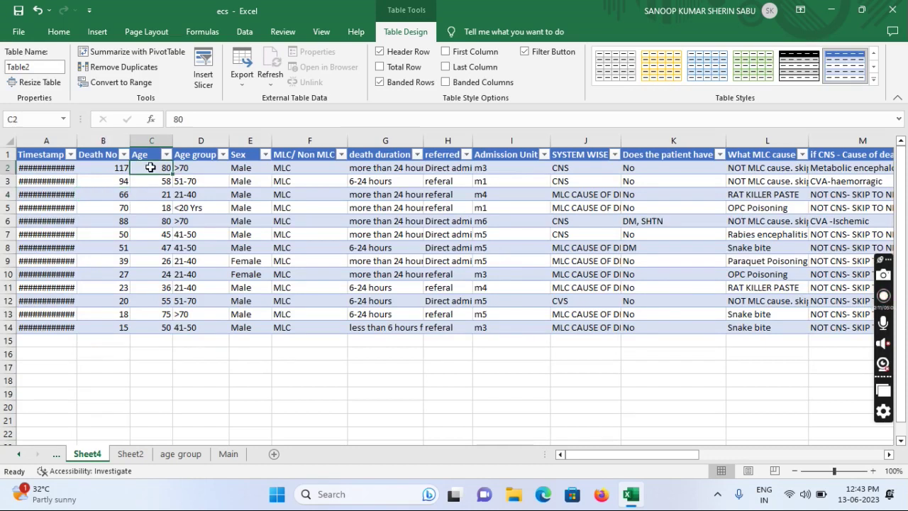
click(189, 168)
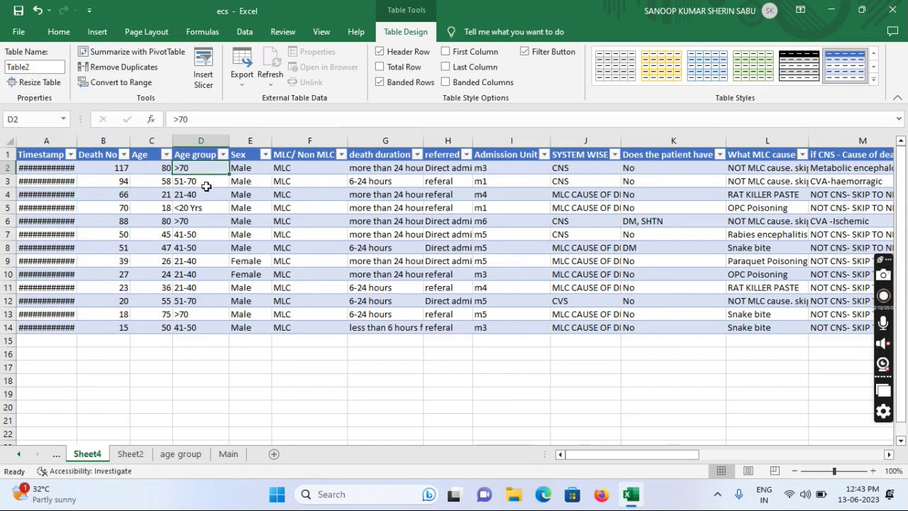
double_click(75, 455)
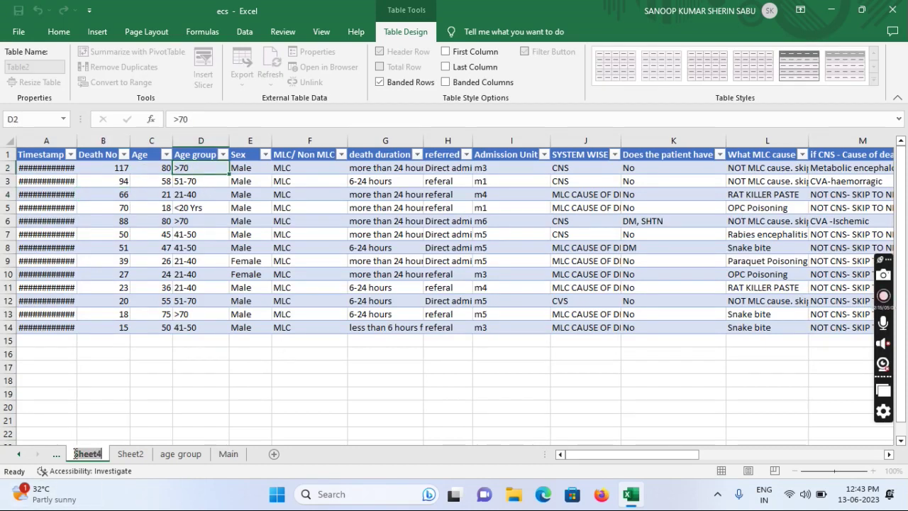
text(MLC cases)
key(Return)
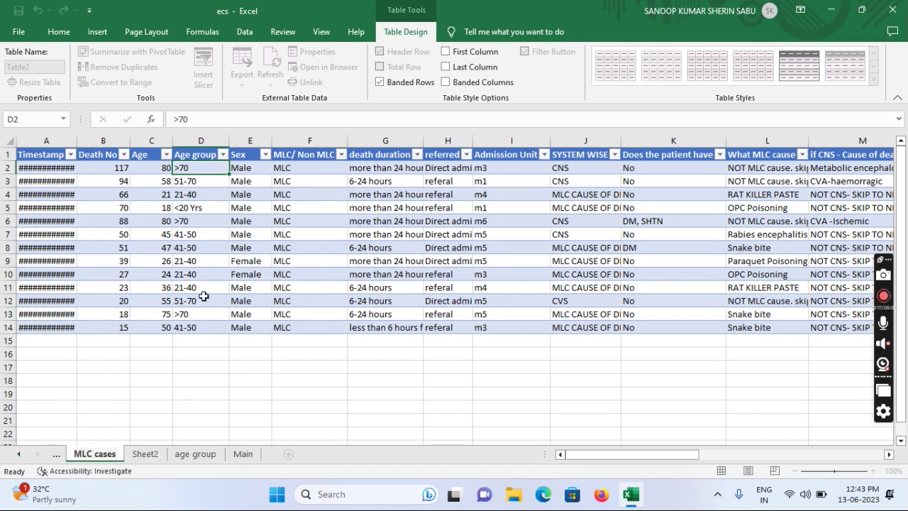
Create a PivotTable from the whole MLC cases table on a new worksheet.
click(94, 181)
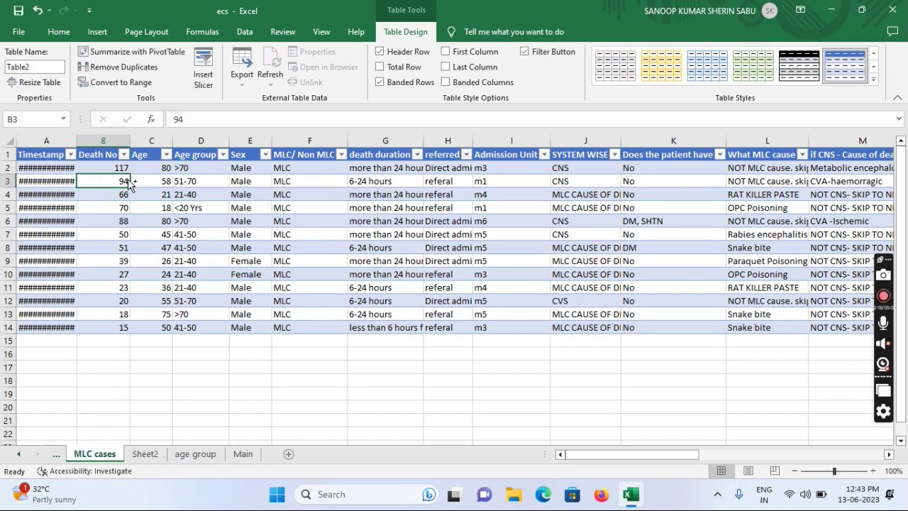
key(ctrl+a)
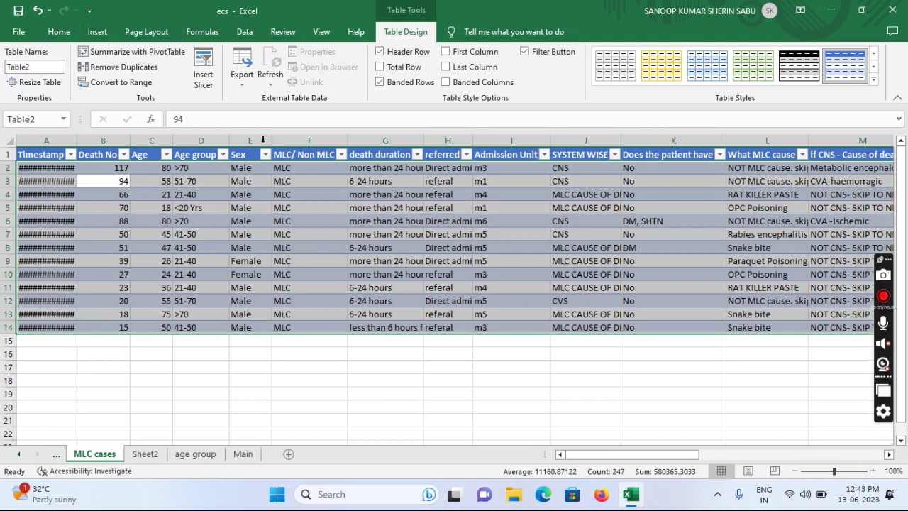
click(97, 32)
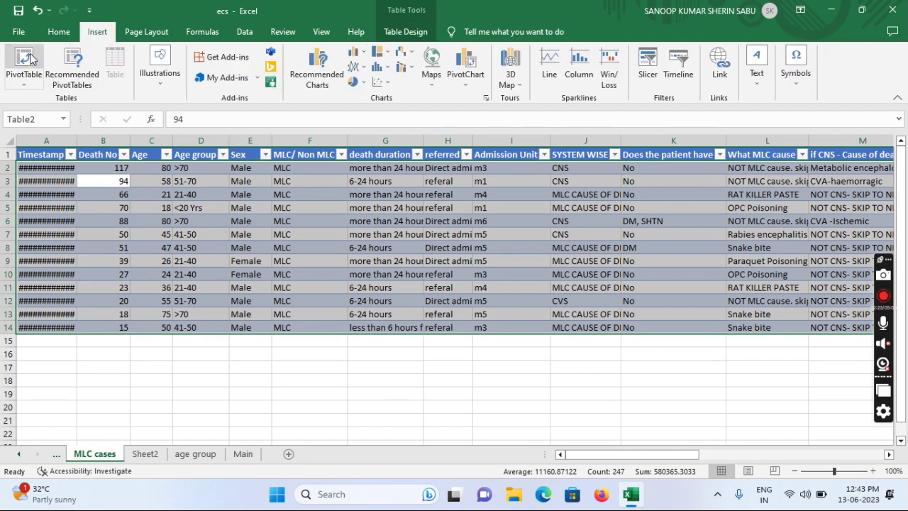
click(24, 63)
click(497, 326)
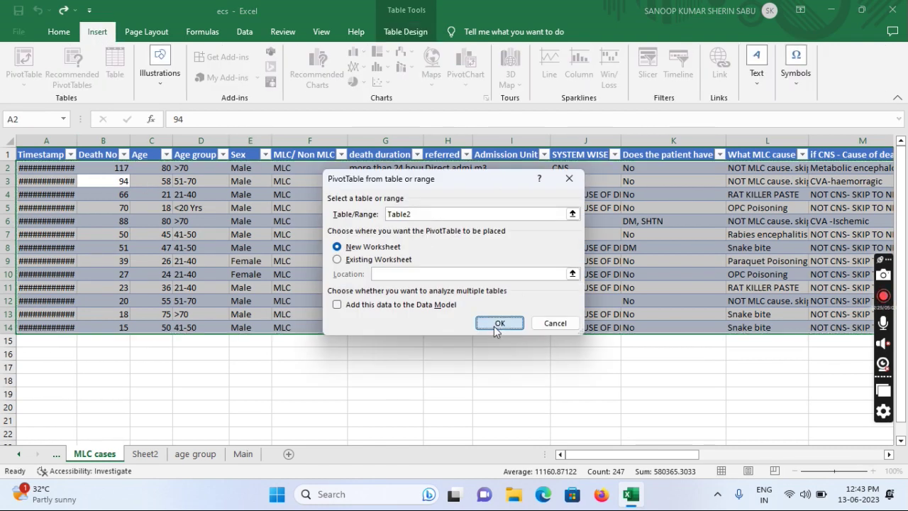
Set What MLC cause as the row field and sum of Adder as the values of the new PivotTable.
scroll(745, 266, down, 3)
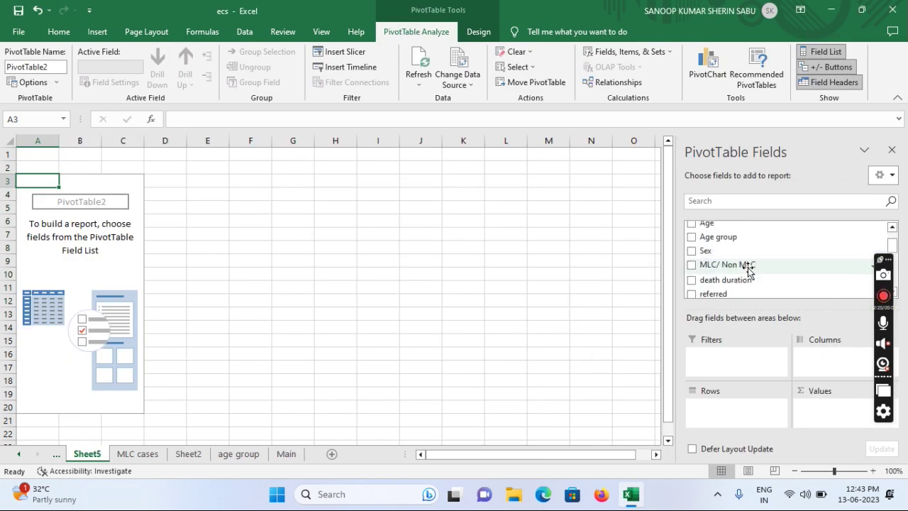
scroll(766, 275, down, 3)
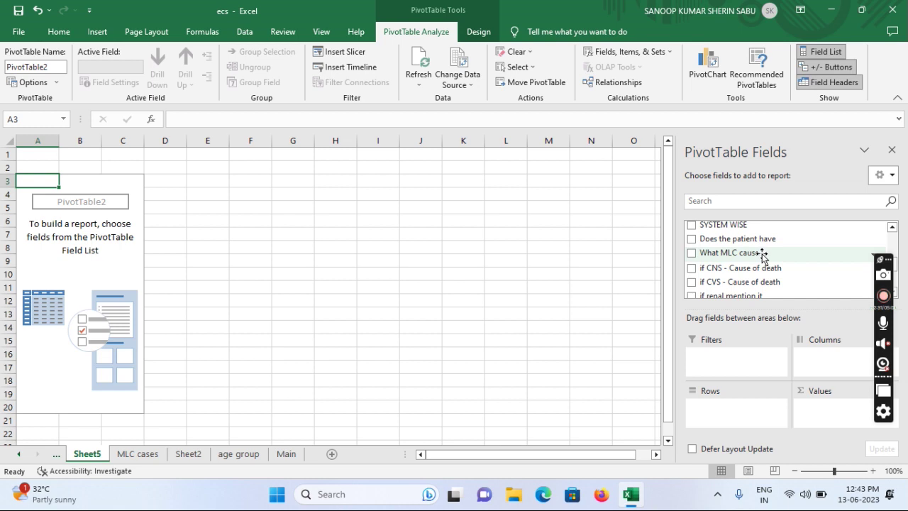
drag(765, 257, 716, 403)
scroll(746, 260, down, 3)
drag(731, 274, 842, 416)
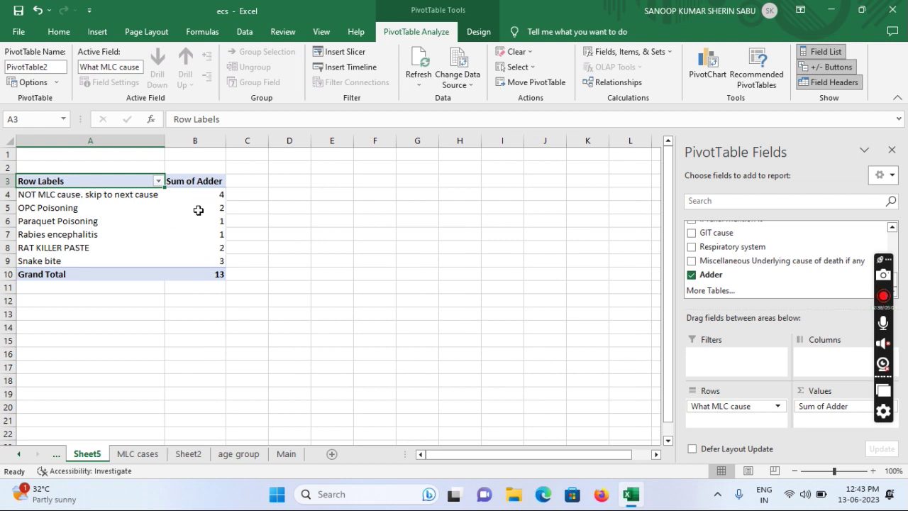
Rename the sheet with the MLC cause PivotTable as "MLC Cauese".
double_click(86, 455)
text(MLC Caue)
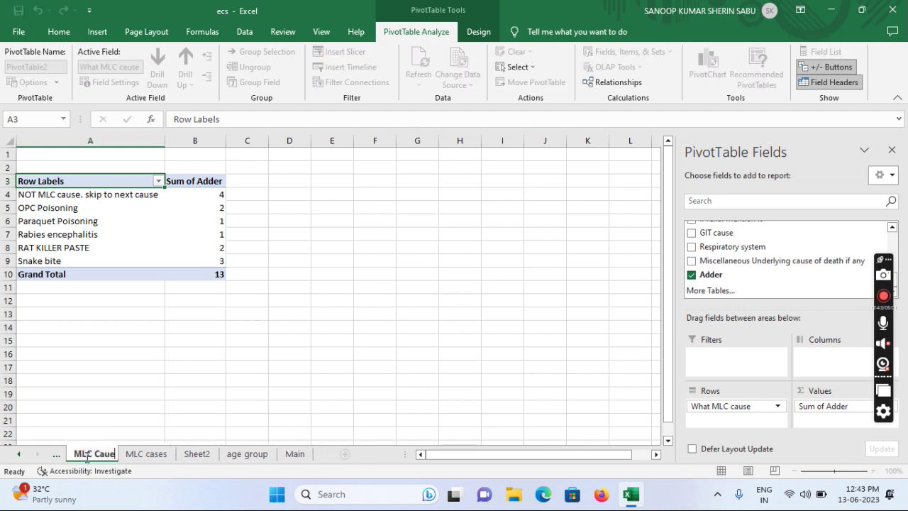
text(se)
Rename Sheet2 with the original PivotTable as "Main PVOIt".
click(213, 455)
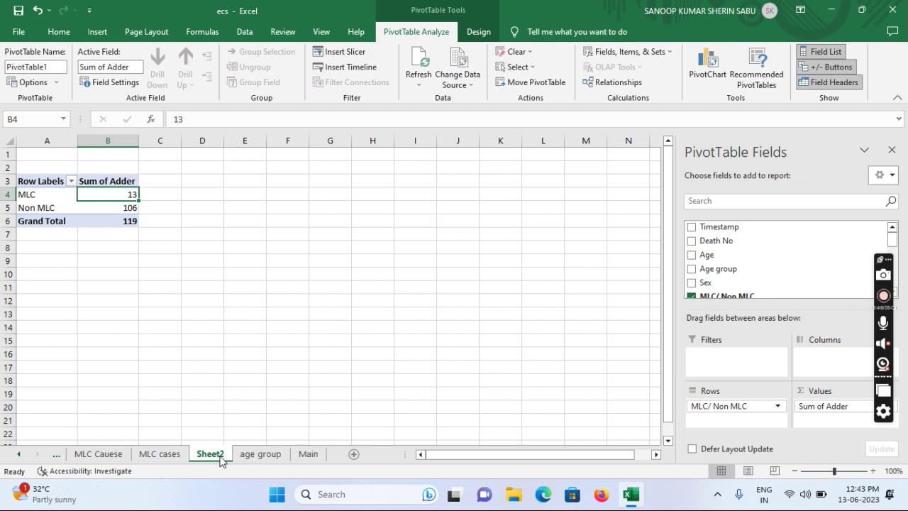
double_click(213, 454)
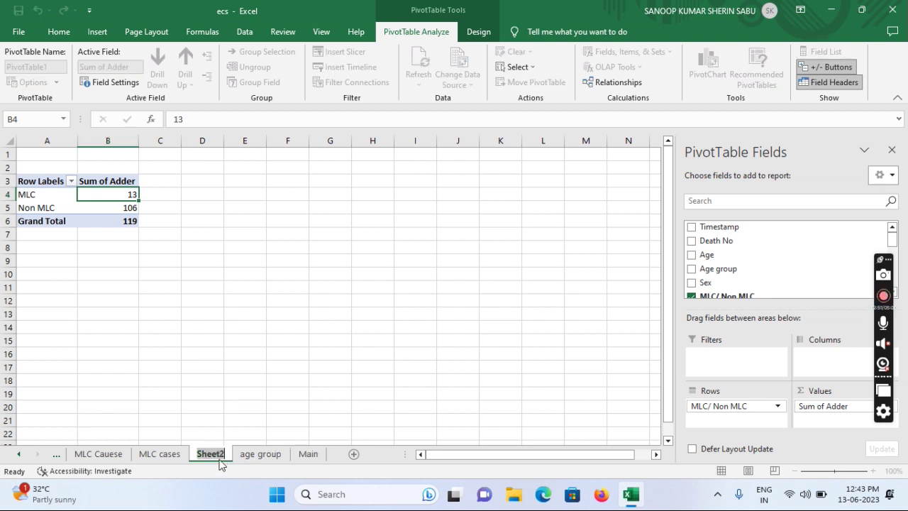
text(Main)
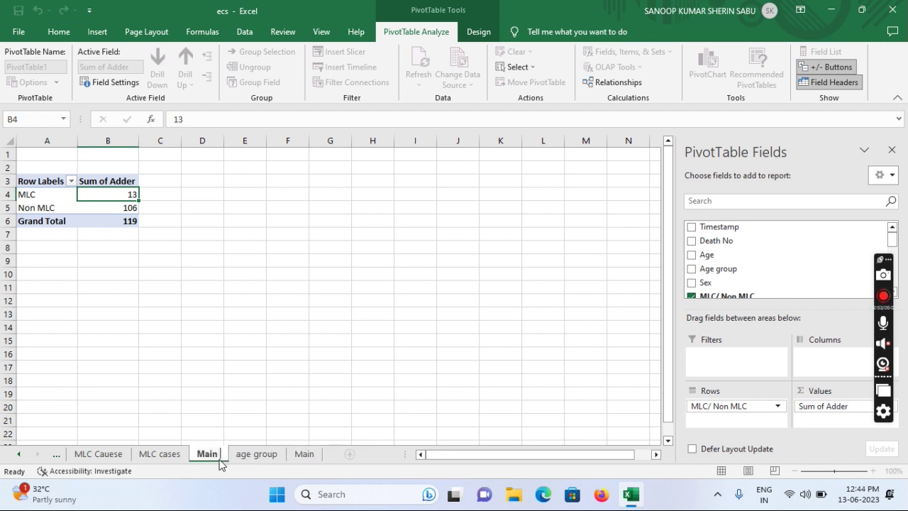
text( PVOID)
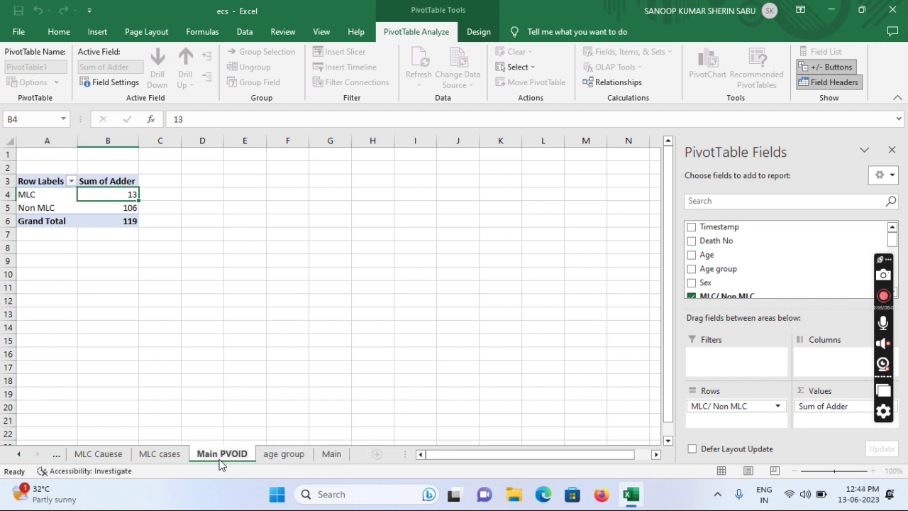
key(BackSpace)
text(t)
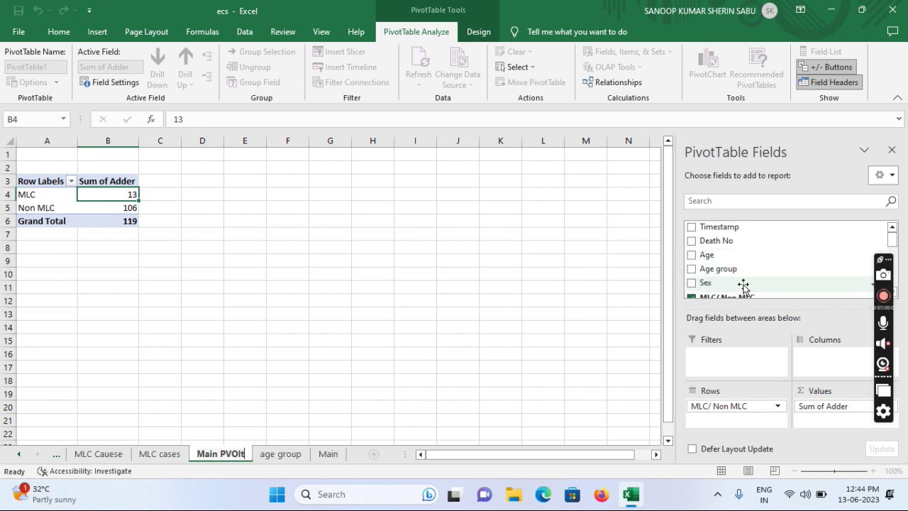
Replace MLC/ Non MLC with SYSTEM WISE as the row field of the main PivotTable.
scroll(738, 286, down, 1)
click(691, 265)
scroll(722, 268, down, 2)
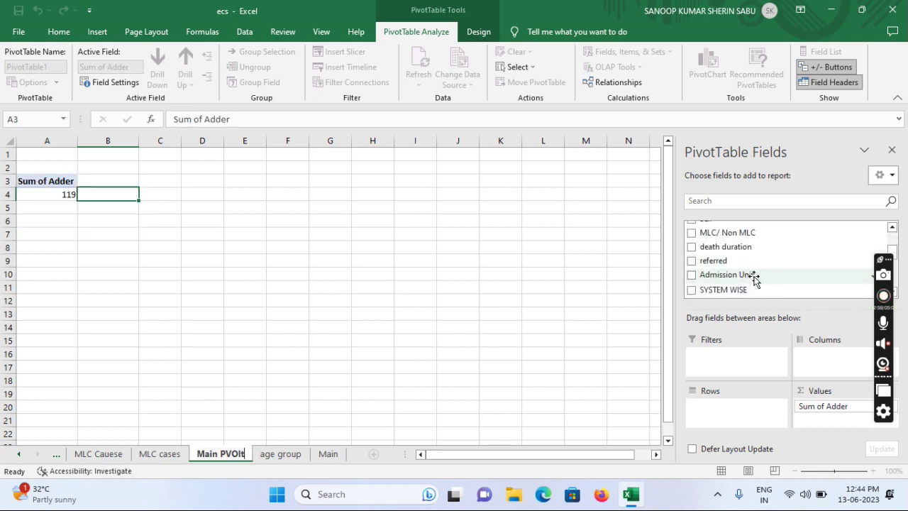
drag(710, 257, 733, 421)
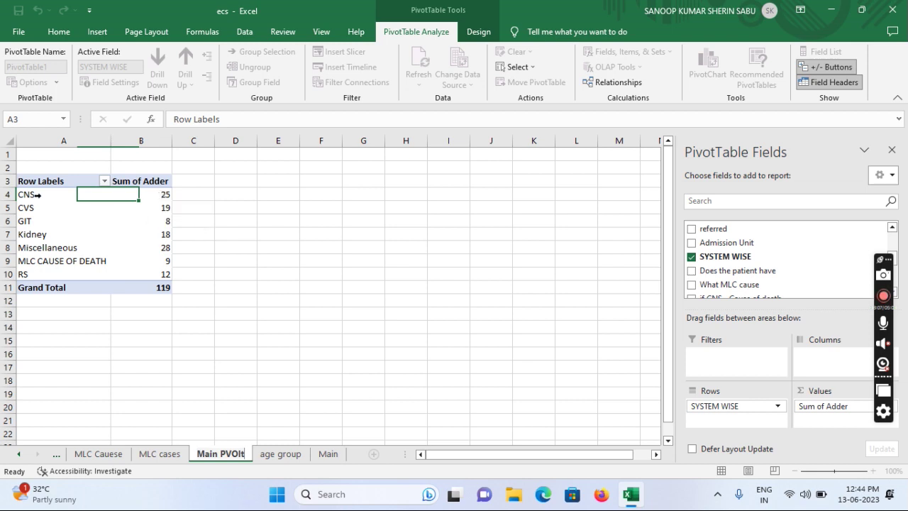
Extract the source records behind the CNS sum of Adder into a new detail sheet and look through them.
double_click(164, 194)
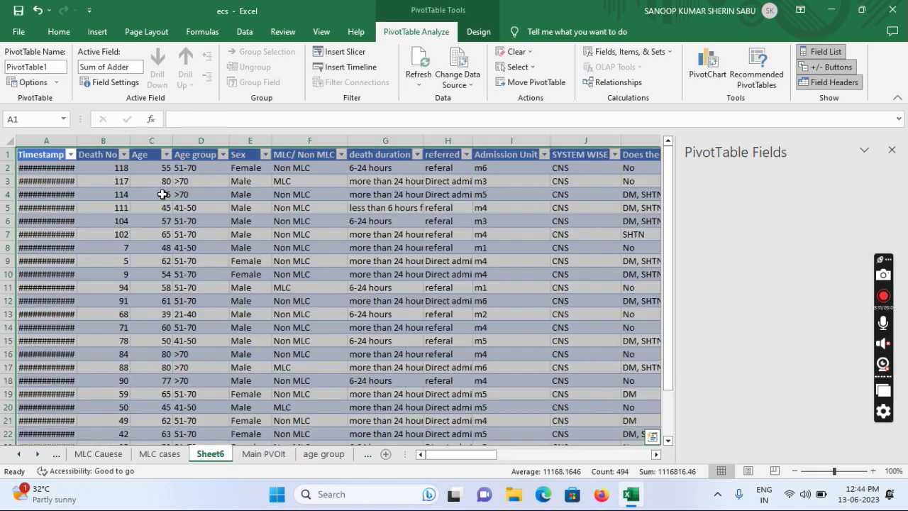
scroll(522, 293, down, 1)
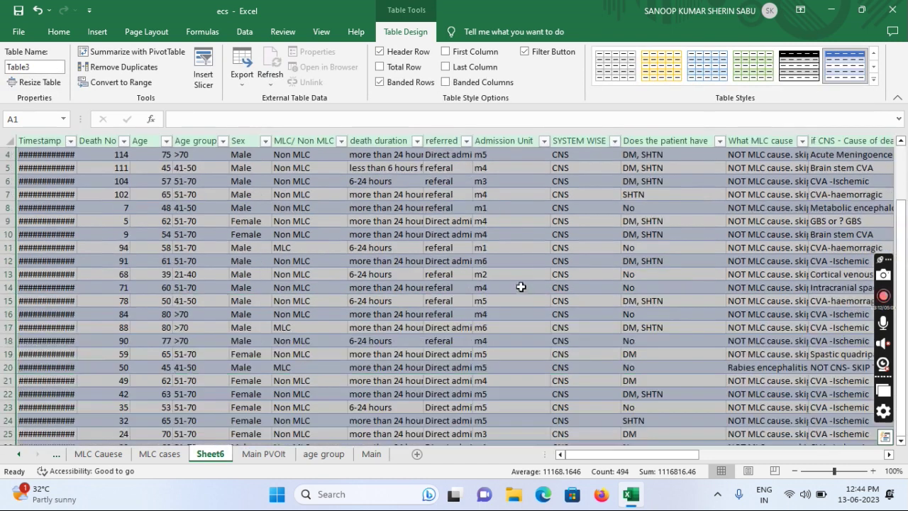
scroll(521, 293, up, 1)
Create a PivotTable from the whole CNS detail table on a new worksheet.
click(385, 247)
key(ctrl+a)
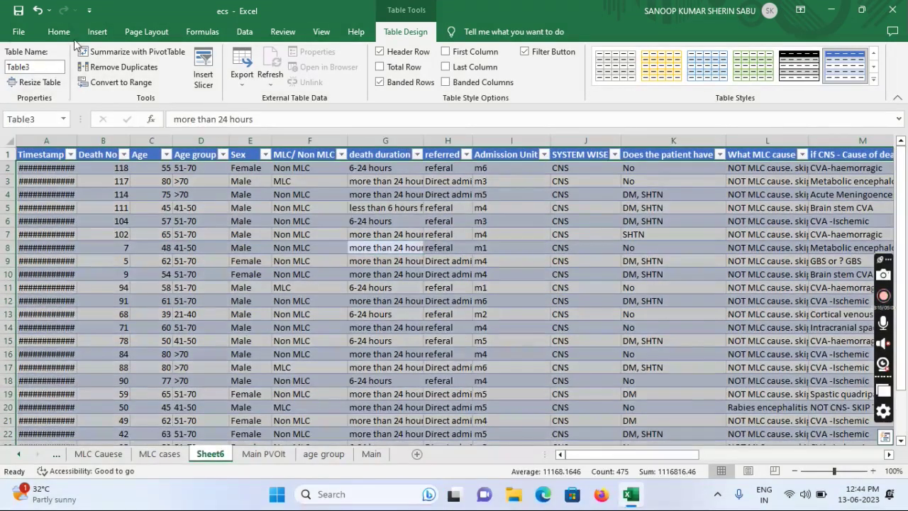
click(97, 32)
click(27, 60)
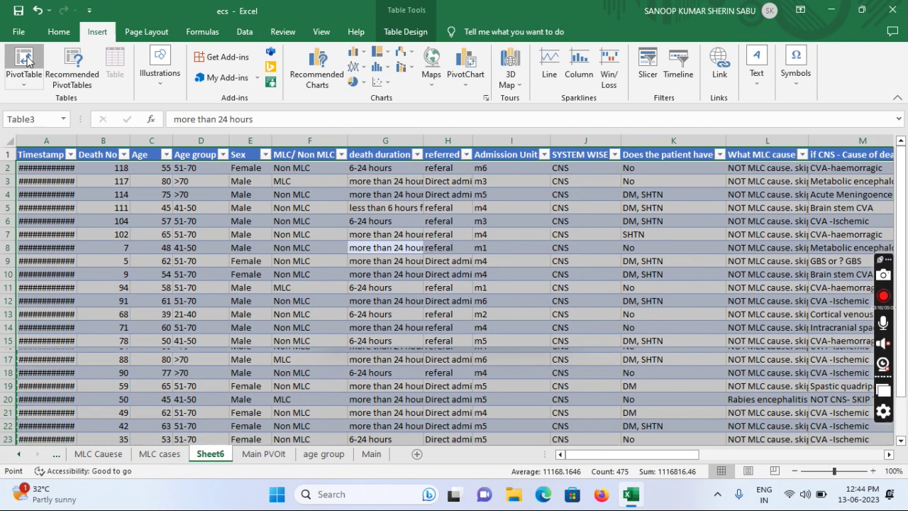
click(27, 60)
click(490, 323)
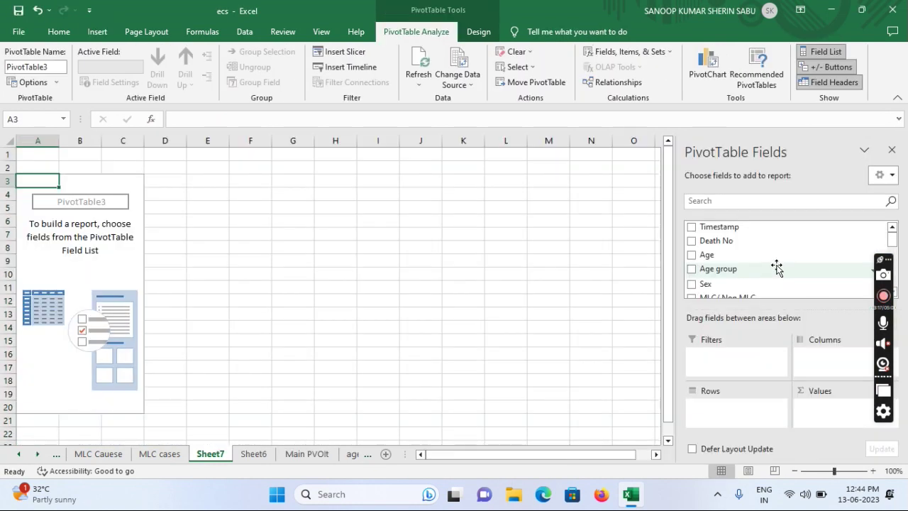
Rename the sheet with the empty CNS PivotTable as "CNS casues".
double_click(210, 454)
text(CNS cases)
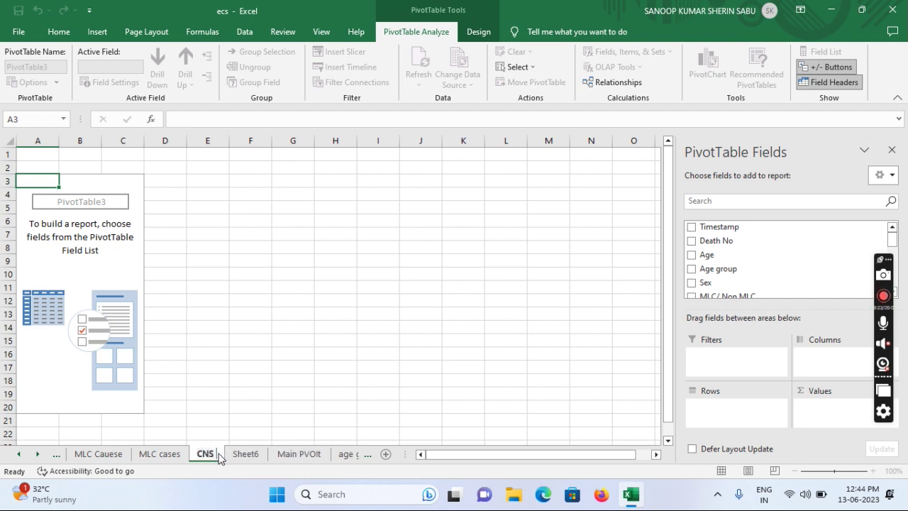
Try to rename Sheet6 with the CNS detail records as "CNS cases".
double_click(268, 458)
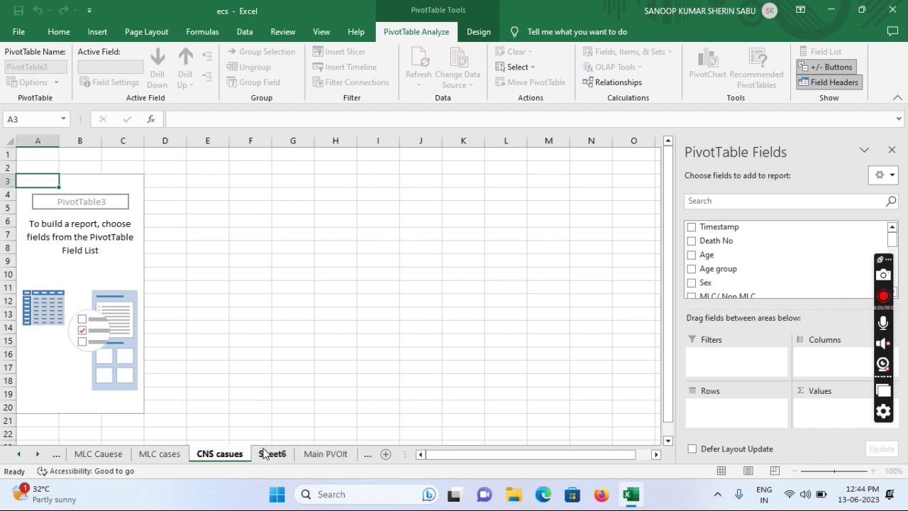
text(cNS cases)
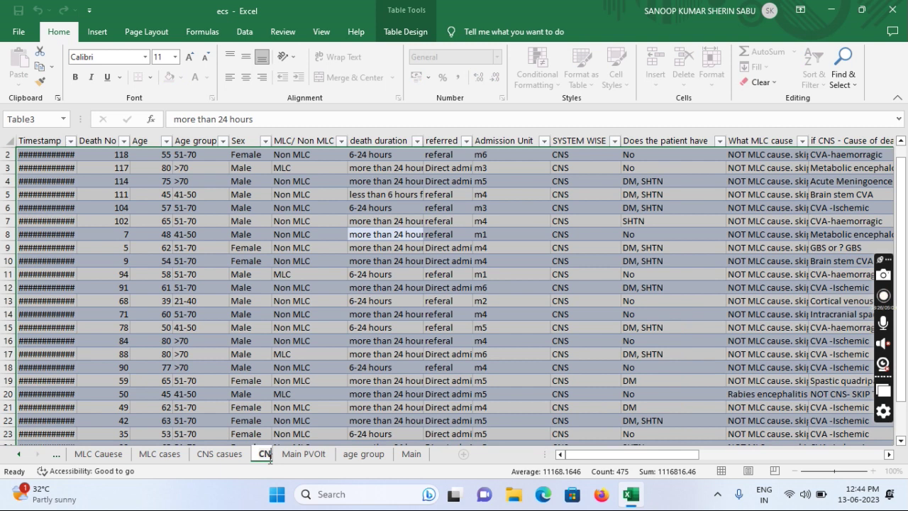
click(225, 456)
click(460, 282)
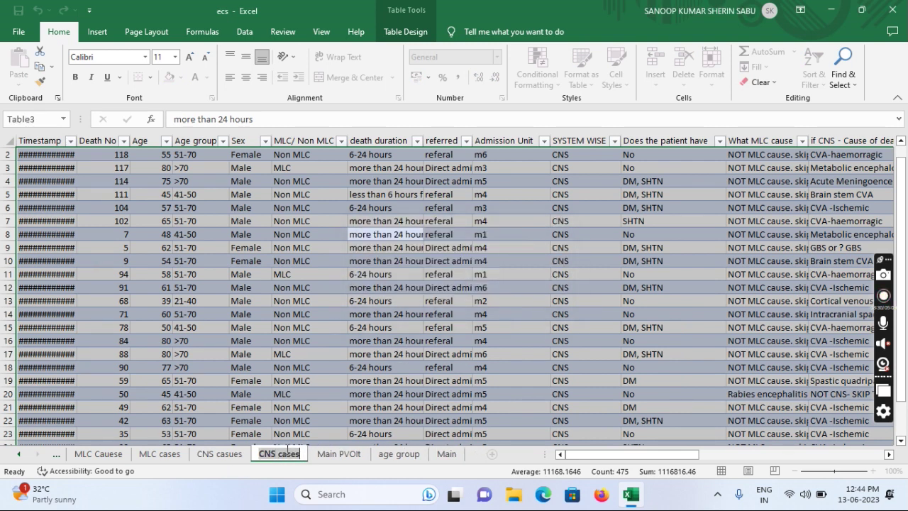
click(322, 437)
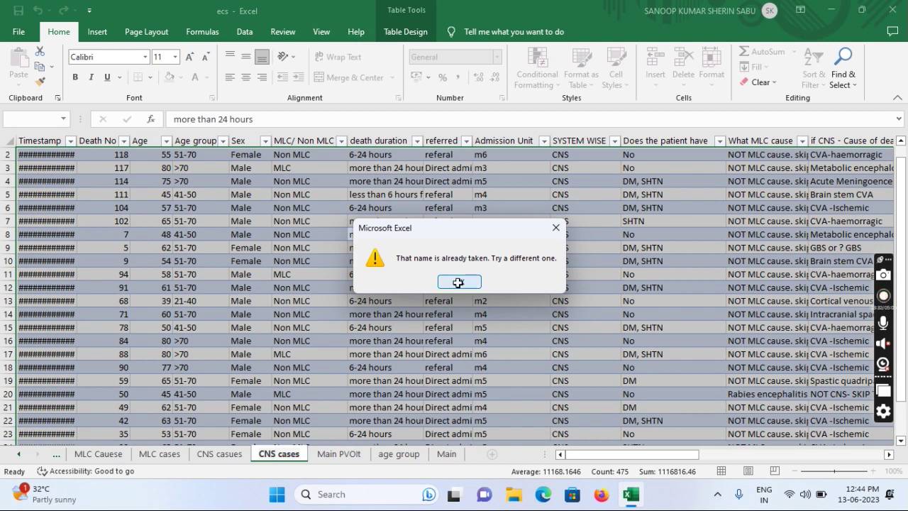
click(459, 283)
Name the sheet with the CNS detail records "cns casesss" instead.
click(296, 459)
click(454, 286)
text(cns)
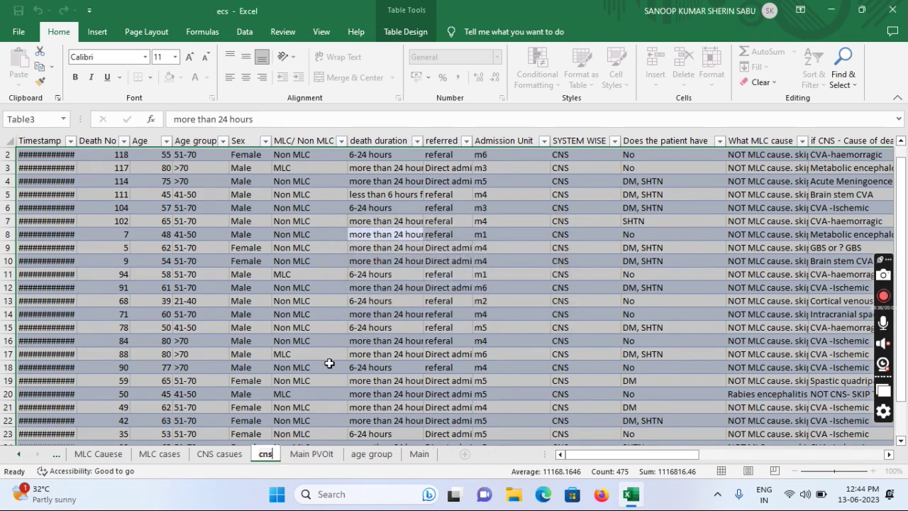
text( casesss)
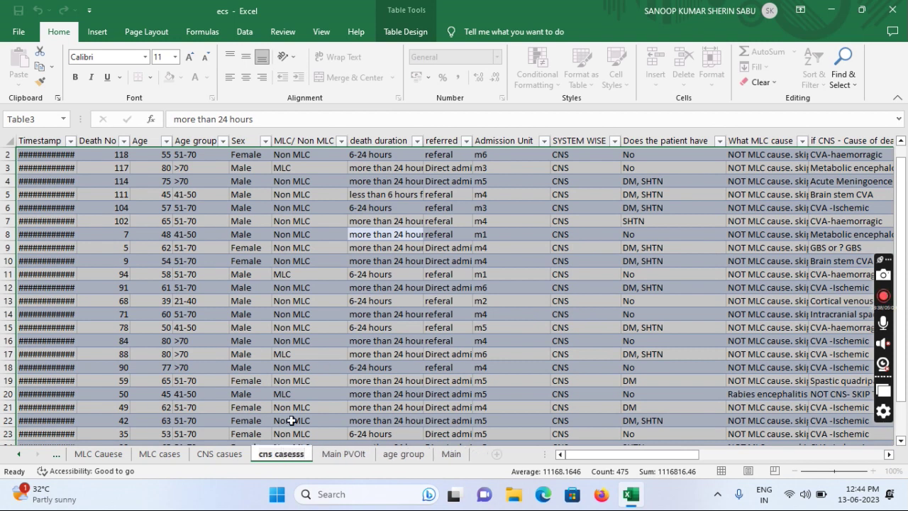
On the CNS casues sheet, build the PivotTable with "if CNS - Cause of death" as rows and the sum of Adder as values.
click(222, 457)
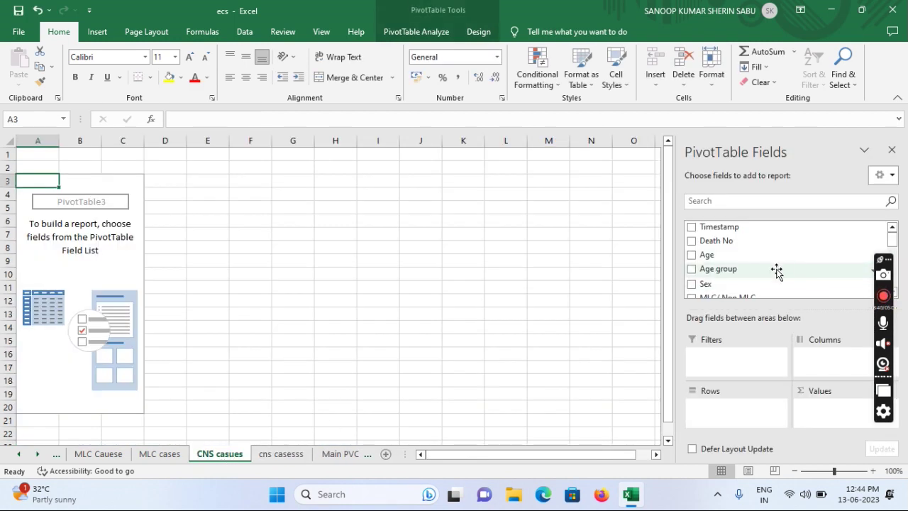
scroll(770, 273, down, 4)
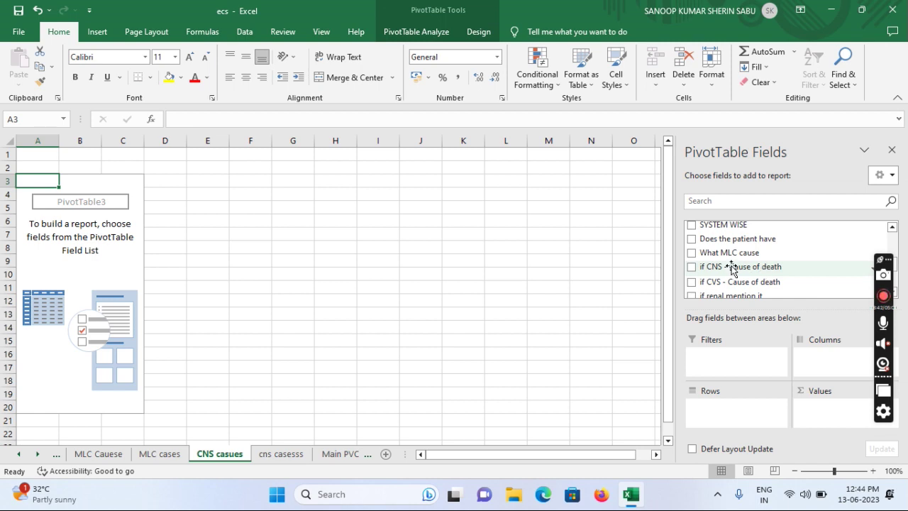
scroll(745, 265, down, 1)
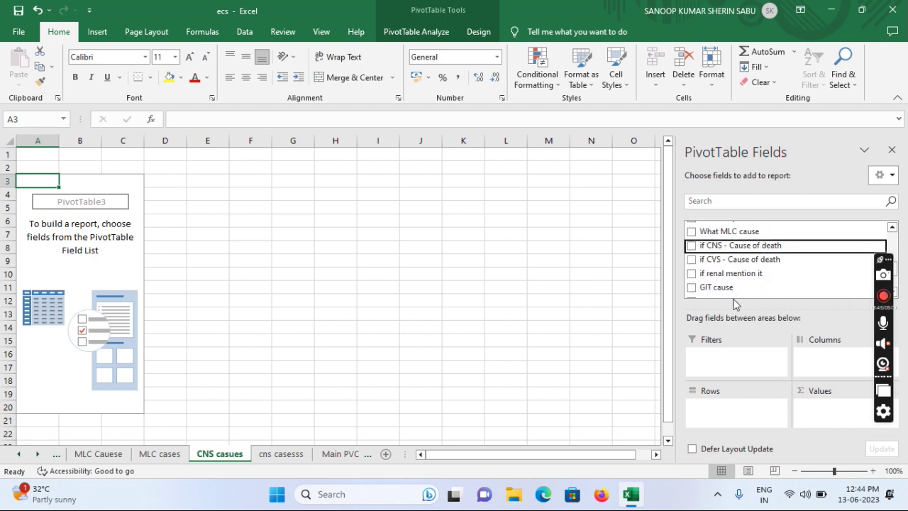
drag(713, 250, 701, 424)
scroll(738, 276, down, 2)
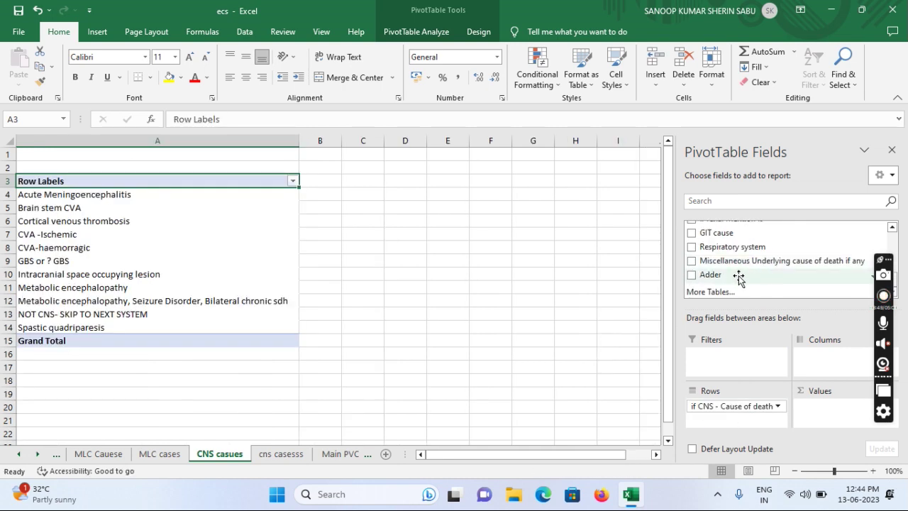
drag(742, 276, 830, 415)
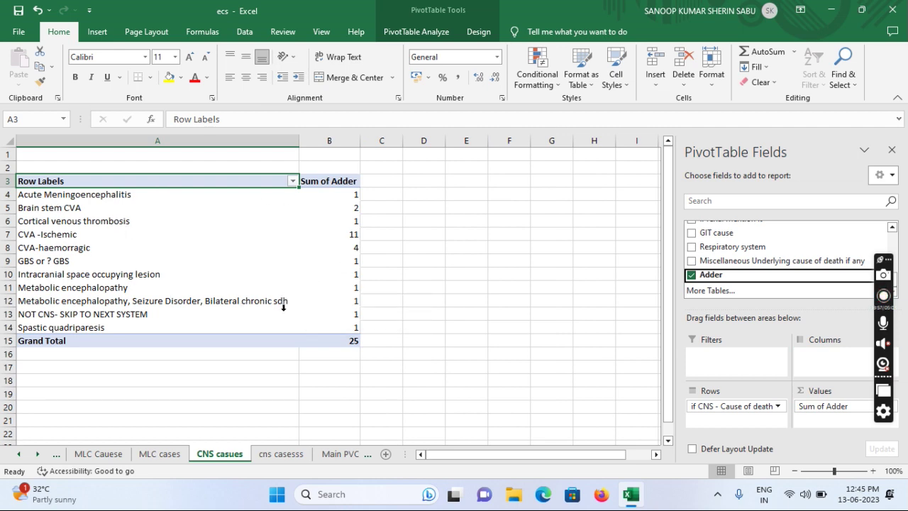
Examine the causes of death in the CNS PivotTable, from the CVA types to the metabolic encephalopathy entries.
click(62, 236)
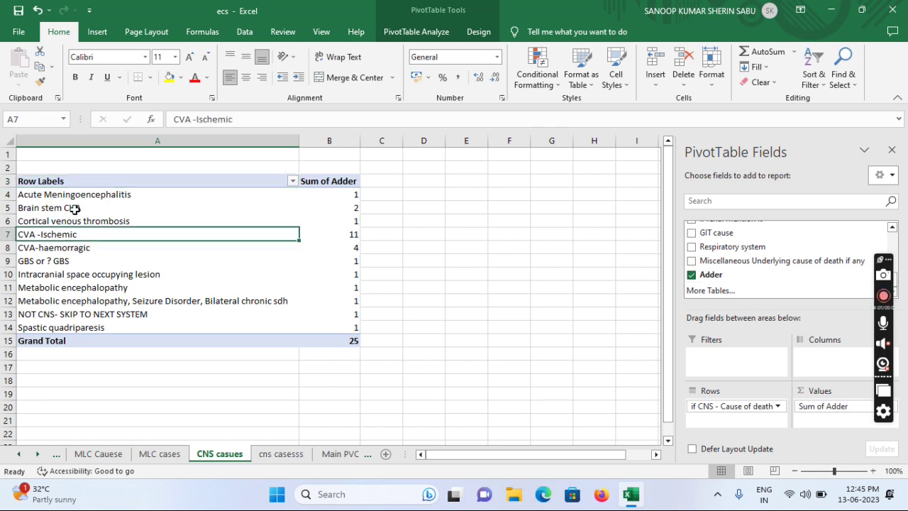
click(76, 208)
click(75, 234)
click(97, 208)
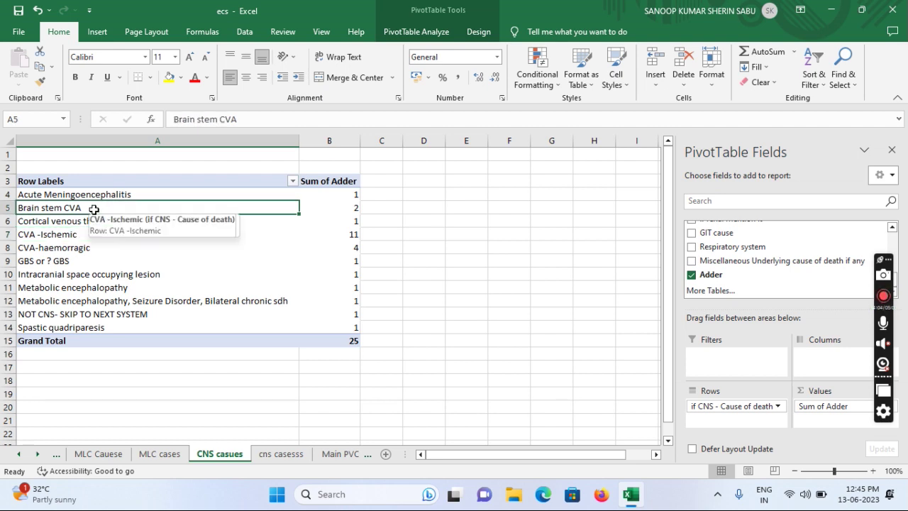
click(65, 237)
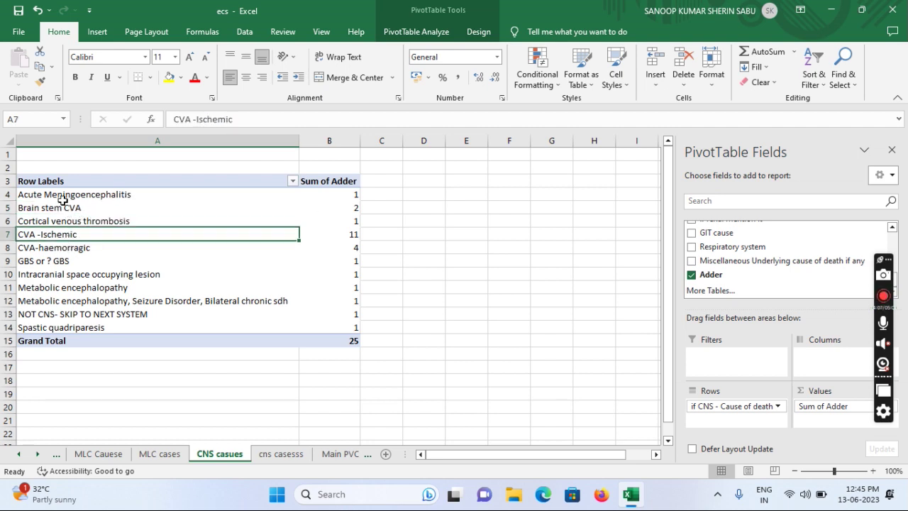
click(78, 250)
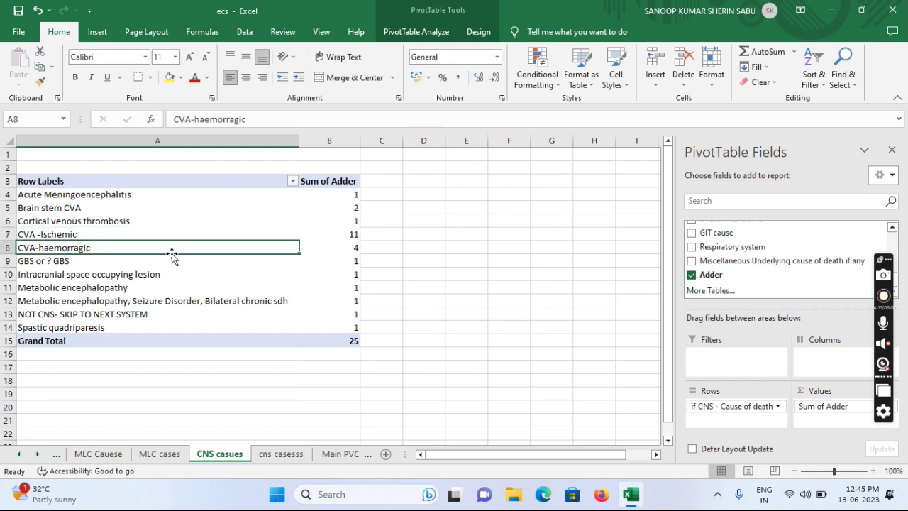
click(79, 288)
click(87, 302)
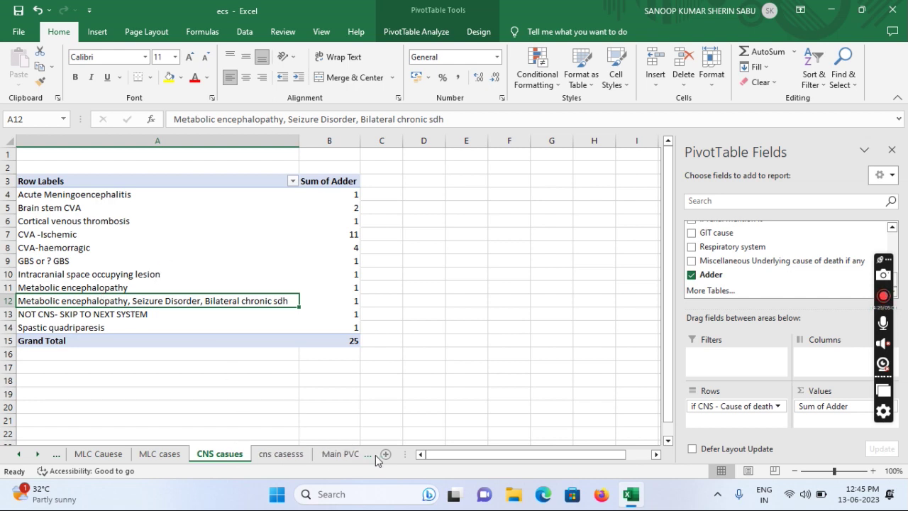
Drill into the CVS count in the system-wise PivotTable on Main PVOlt to extract its detail records.
click(37, 453)
click(37, 454)
click(213, 454)
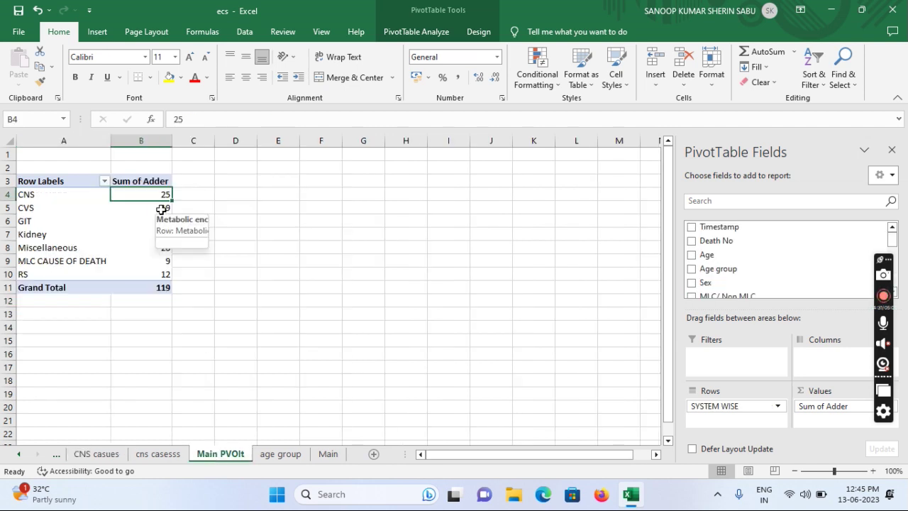
double_click(162, 210)
Create a PivotTable from the whole CVS detail table on a new worksheet.
click(181, 225)
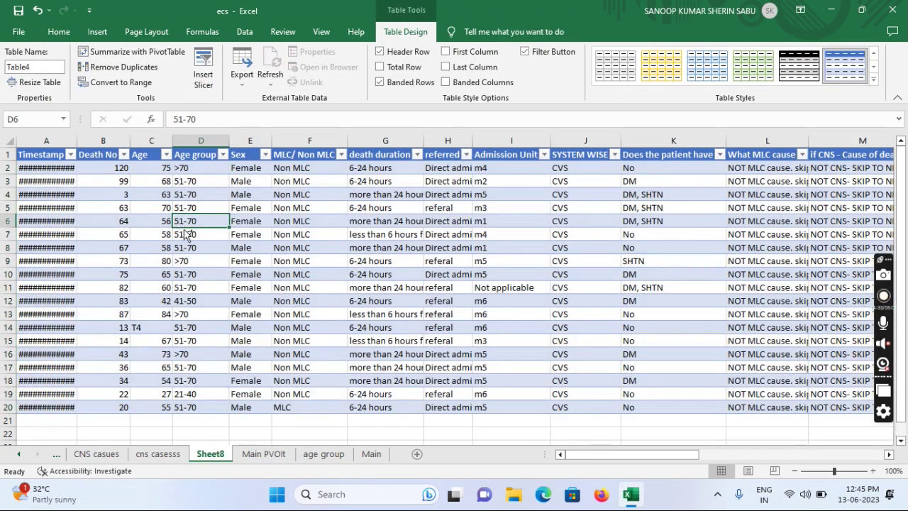
key(ctrl+a)
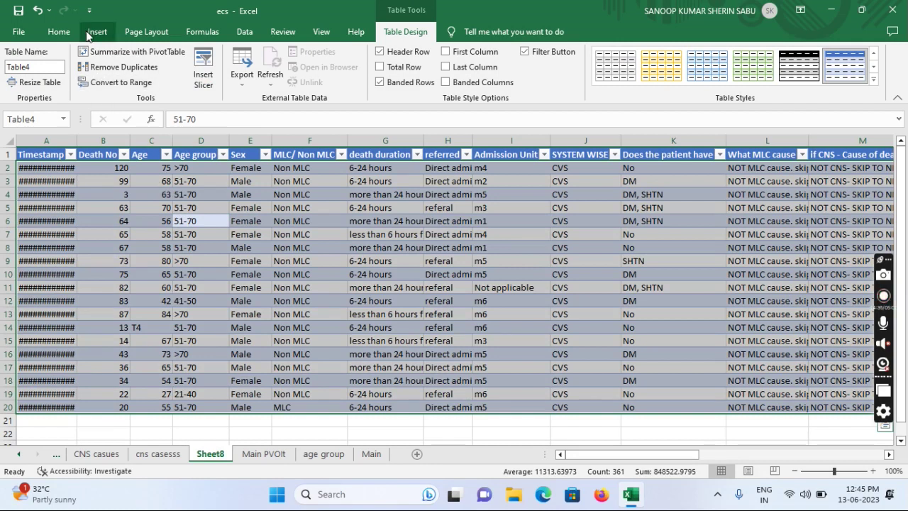
click(92, 32)
click(24, 63)
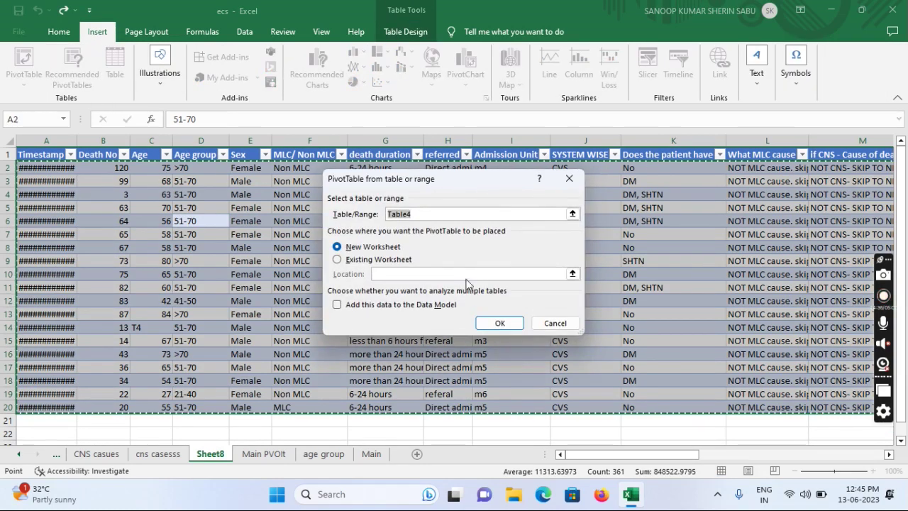
click(504, 321)
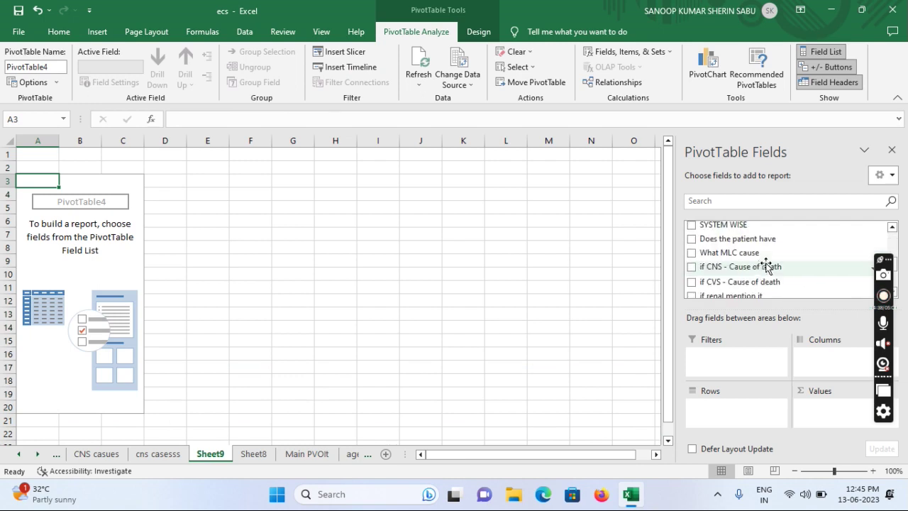
Lay out the new PivotTable with "if CVS - Cause of death" as rows and the sum of Adder as values.
drag(727, 282, 693, 424)
scroll(745, 270, down, 5)
drag(702, 278, 832, 415)
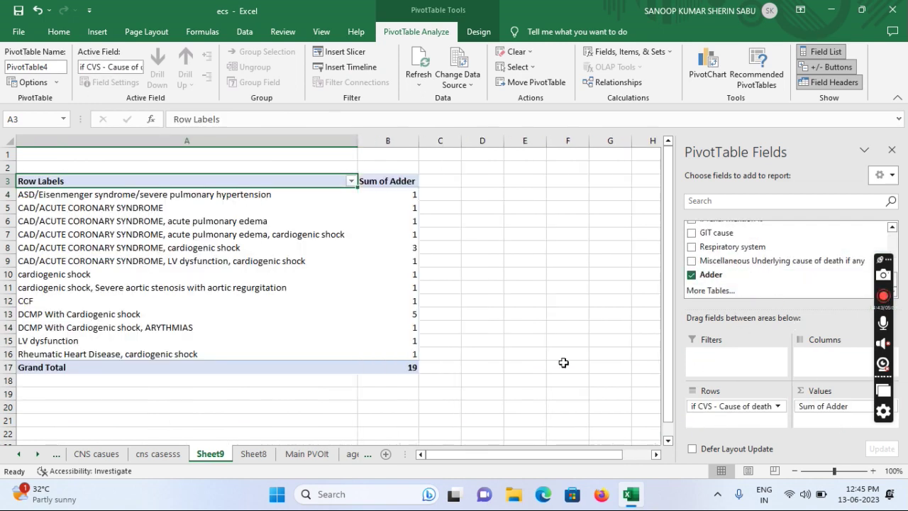
Review the causes of death in the CVS PivotTable, including the coronary syndrome, CCF and DCMP entries.
click(48, 208)
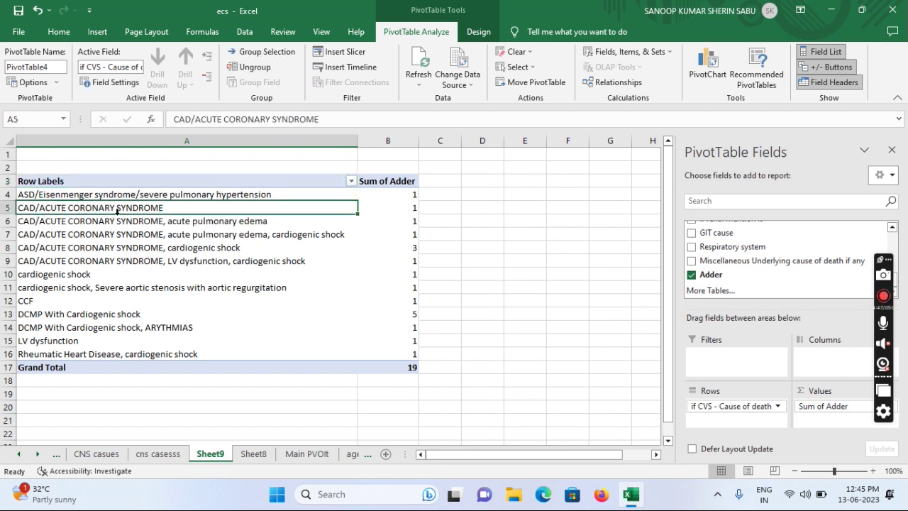
click(71, 225)
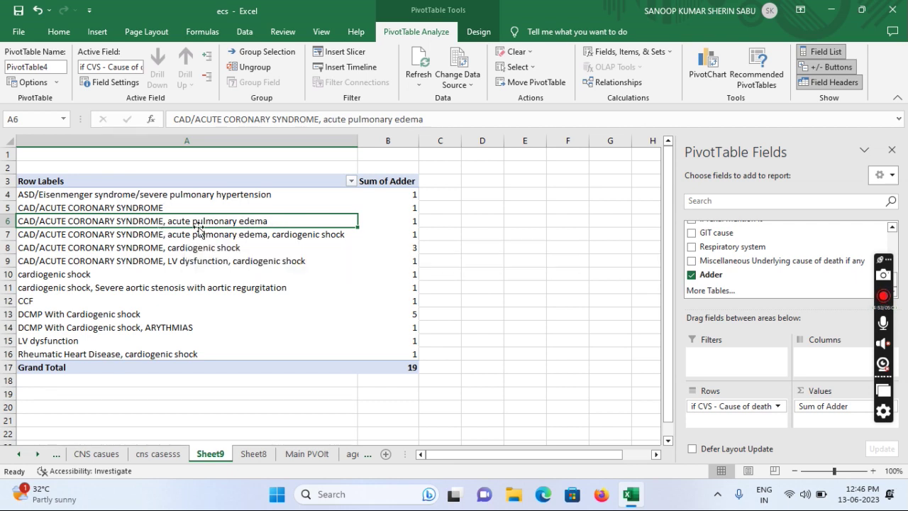
click(50, 305)
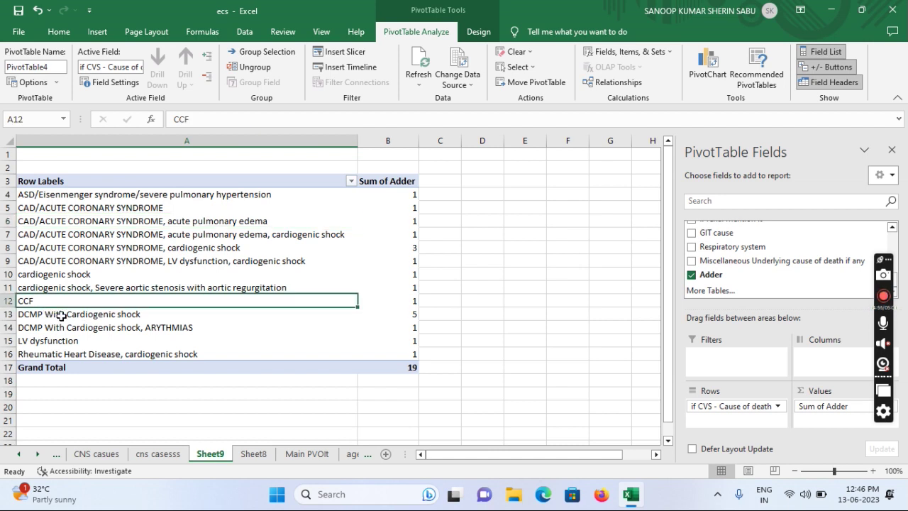
click(64, 315)
click(61, 328)
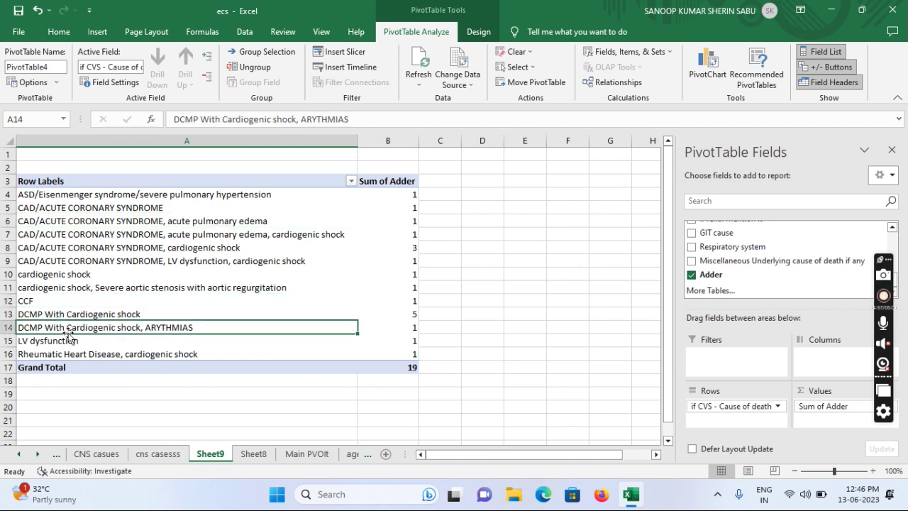